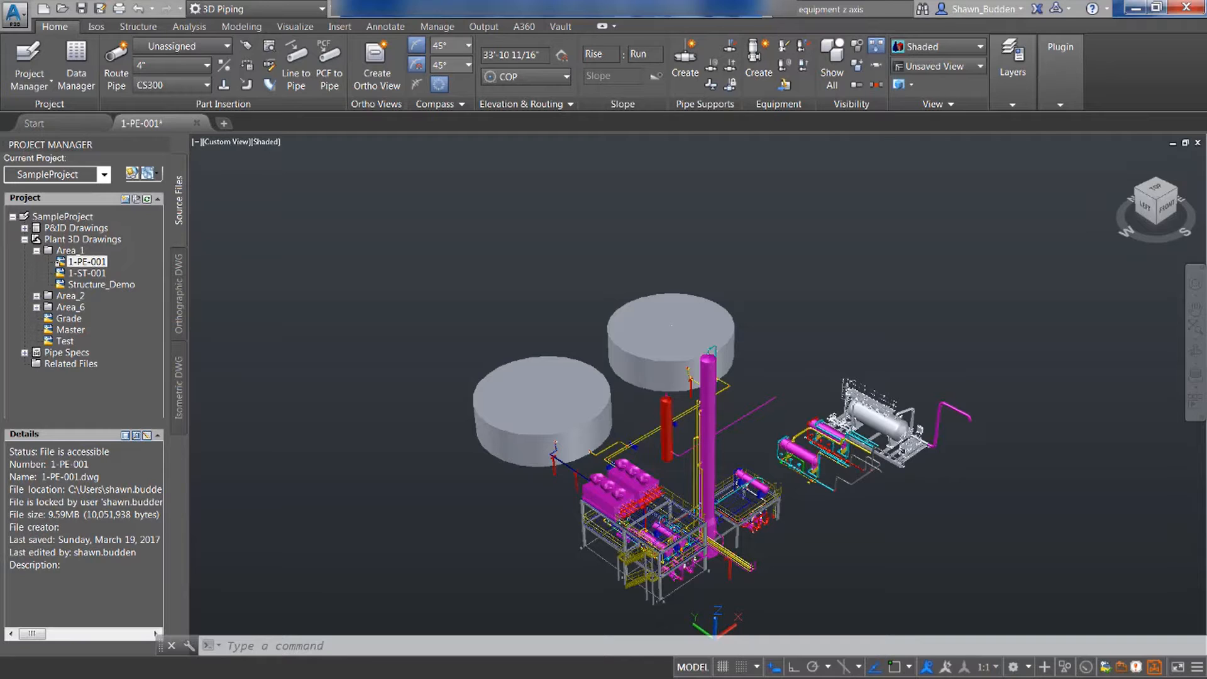
# Start creating equipment, choose the Horizontal Vessel type, and examine its component shapes and the shapes that can be added.
pyautogui.click(759, 79)
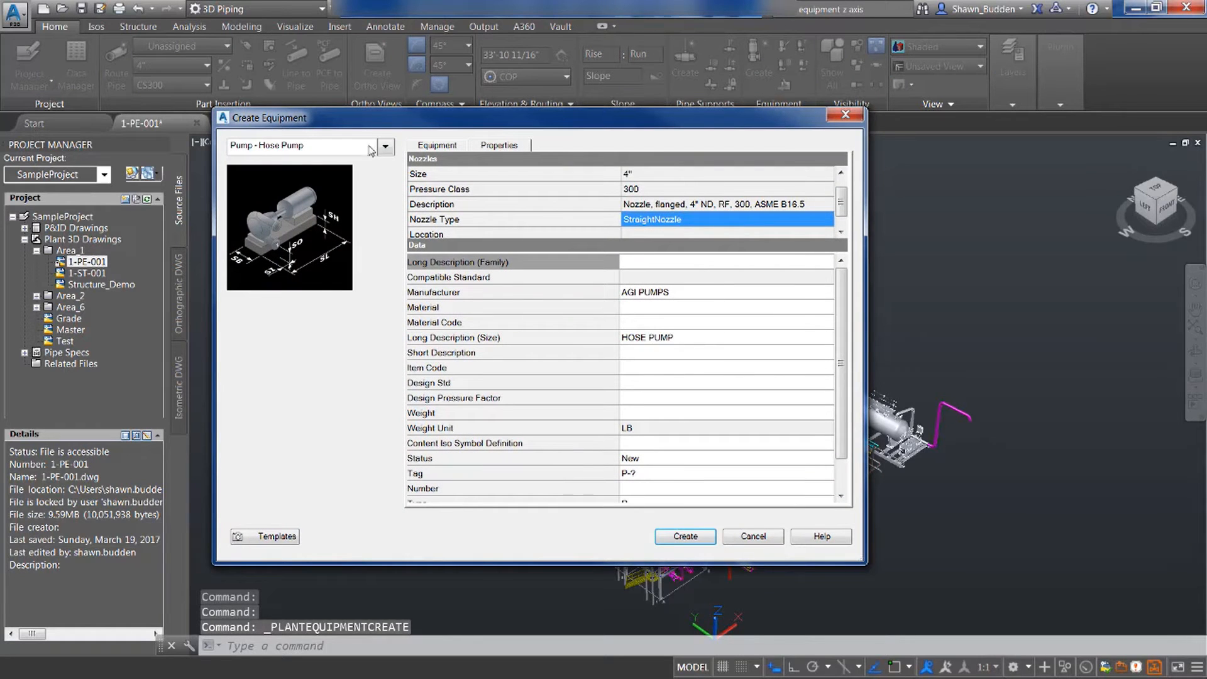
pyautogui.click(389, 147)
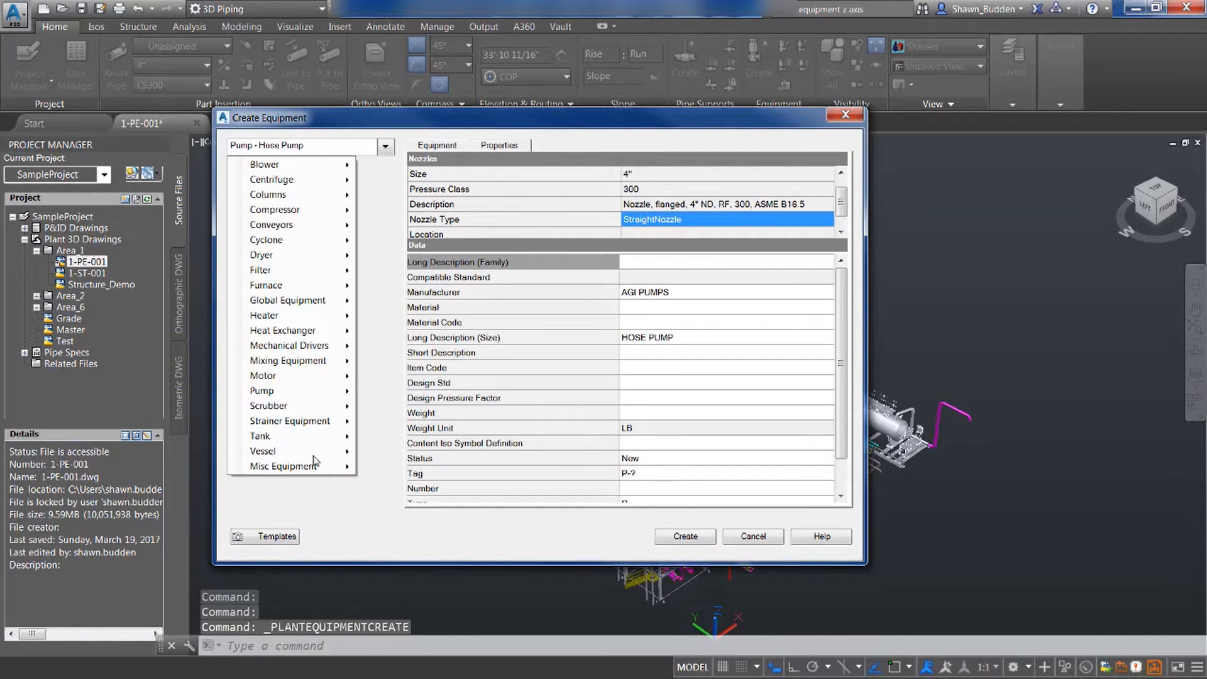
pyautogui.click(414, 452)
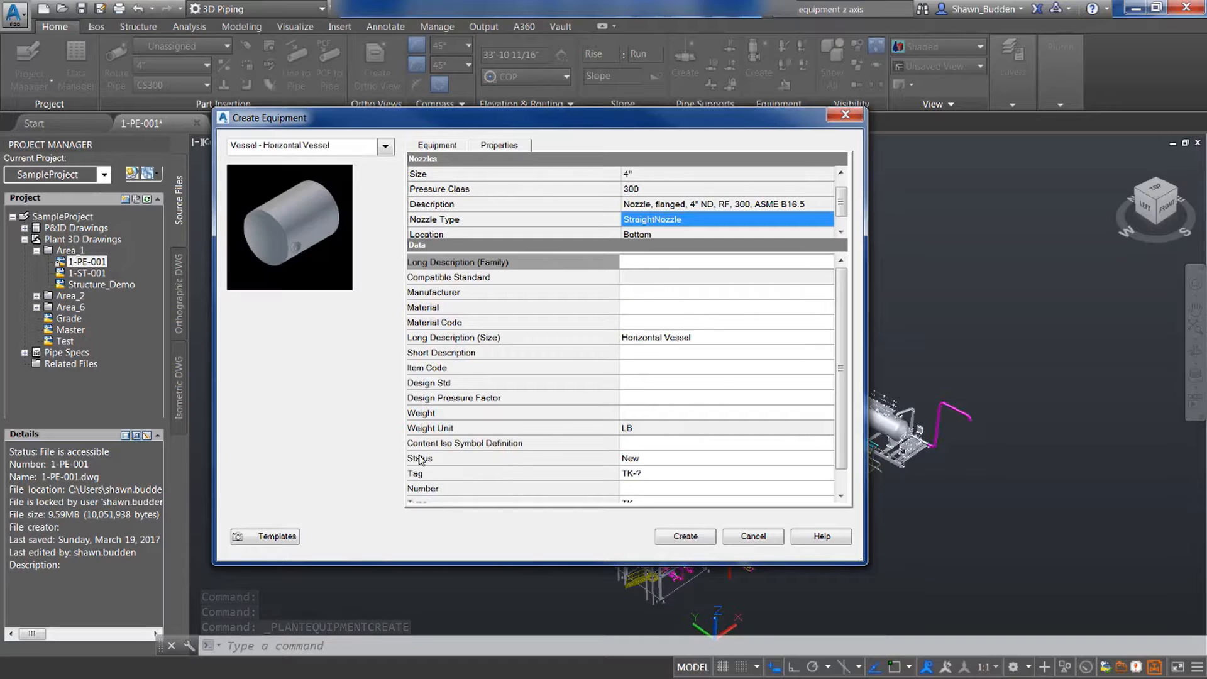
pyautogui.click(448, 146)
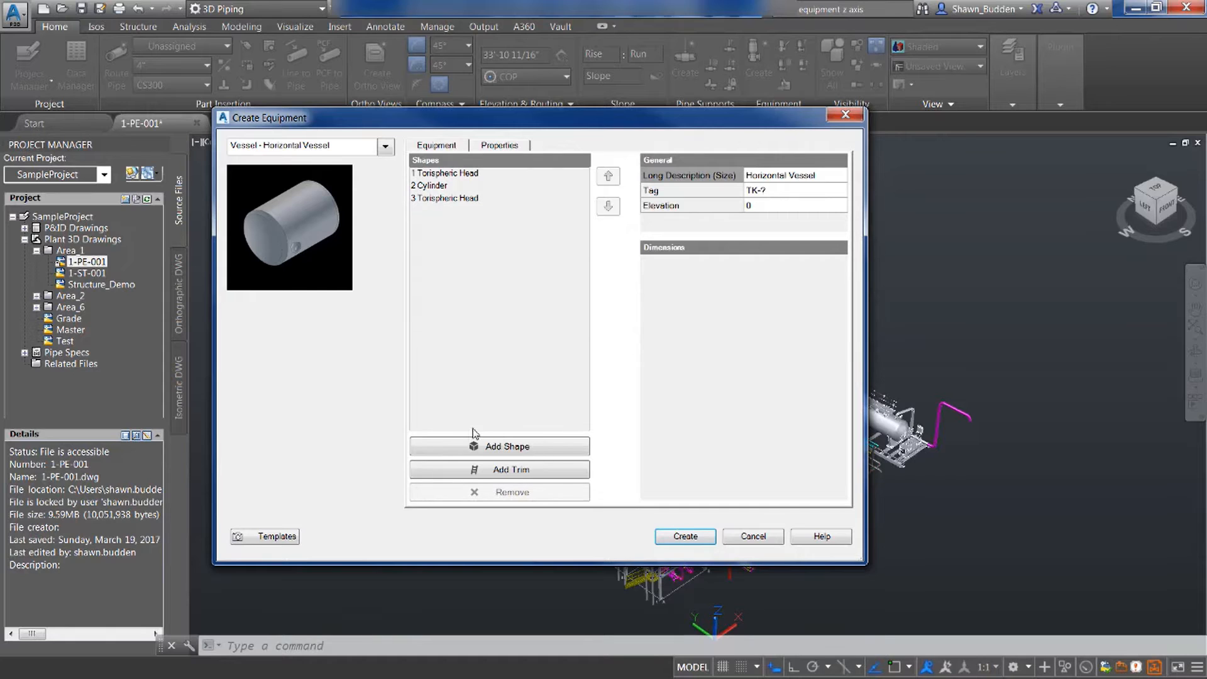
pyautogui.click(479, 447)
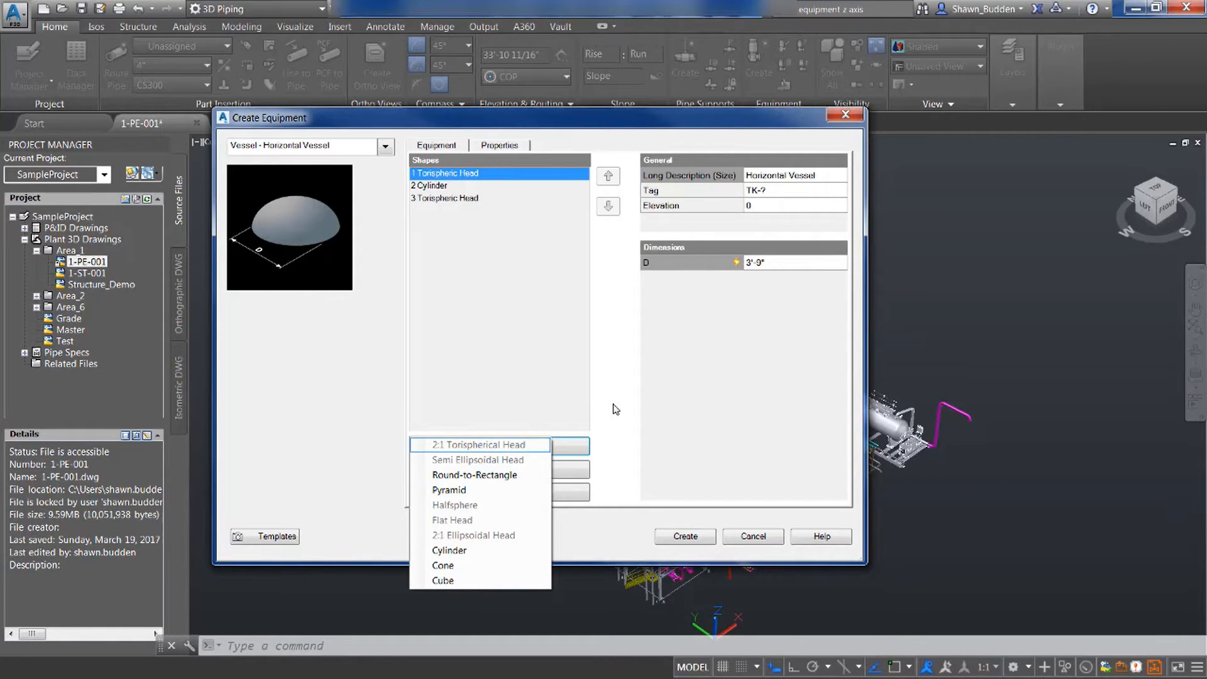
# Switch the equipment type to Blower and examine the shapes available for building it.
pyautogui.click(385, 147)
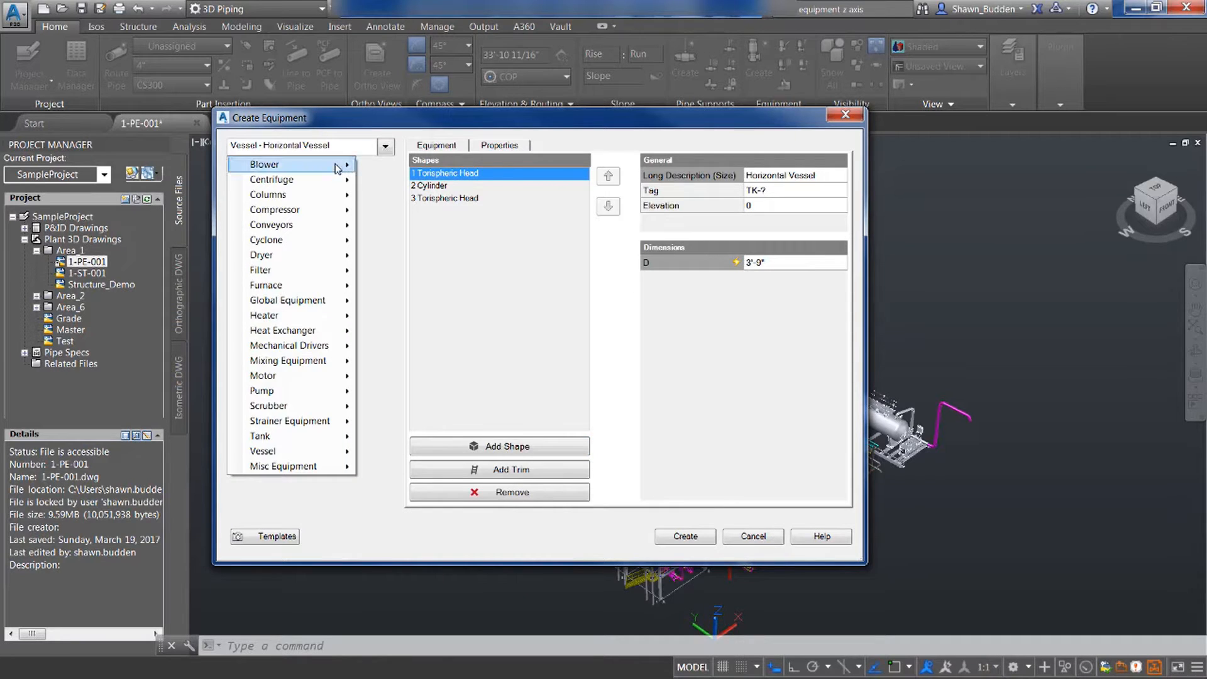
pyautogui.moveTo(340, 164)
pyautogui.click(440, 166)
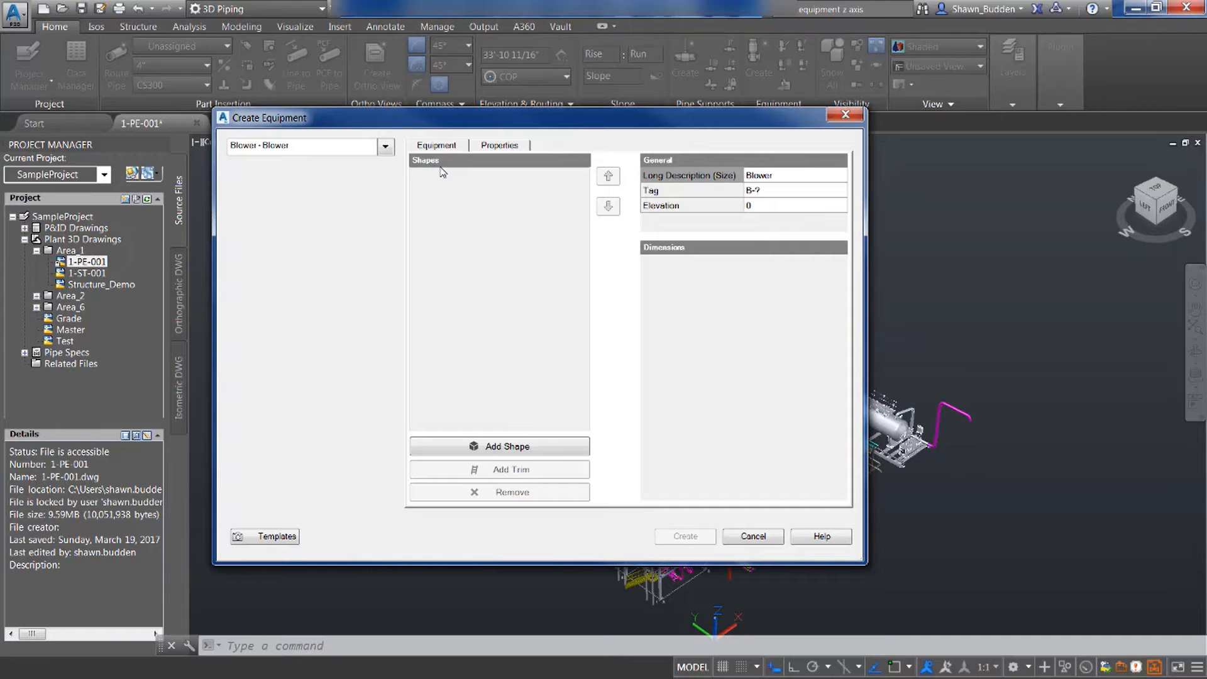
pyautogui.click(467, 446)
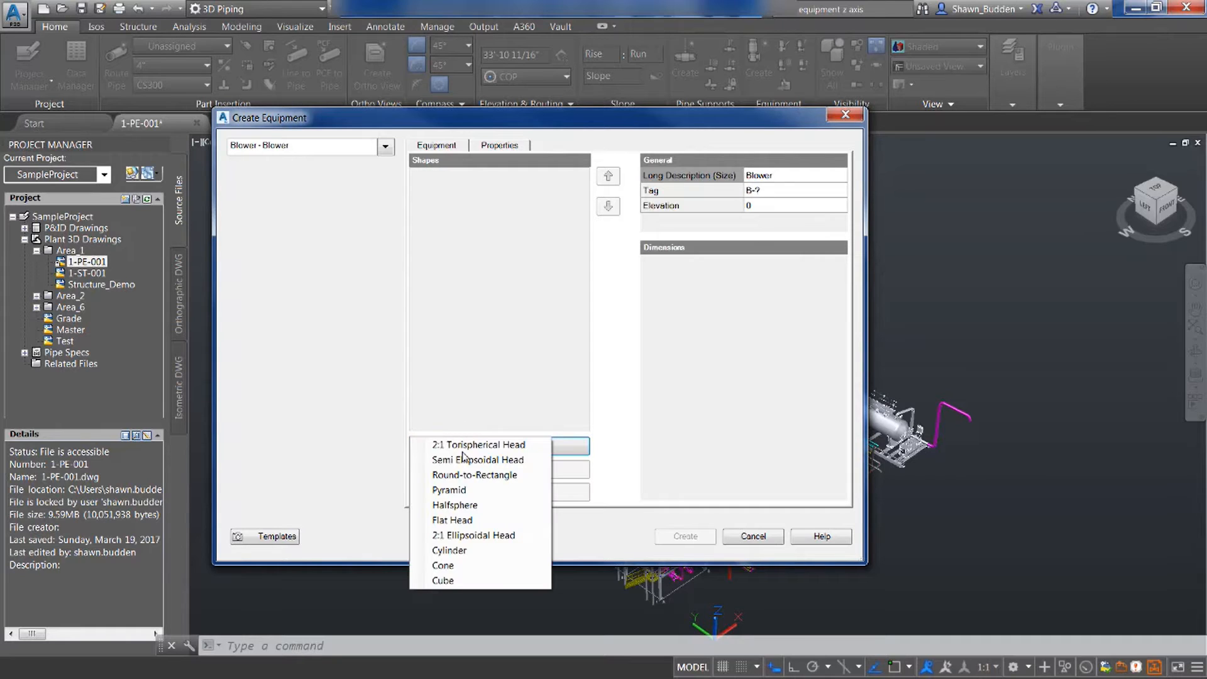
# Change the equipment type to Hose Pump and review the descriptions of its dimension parameters.
pyautogui.click(387, 152)
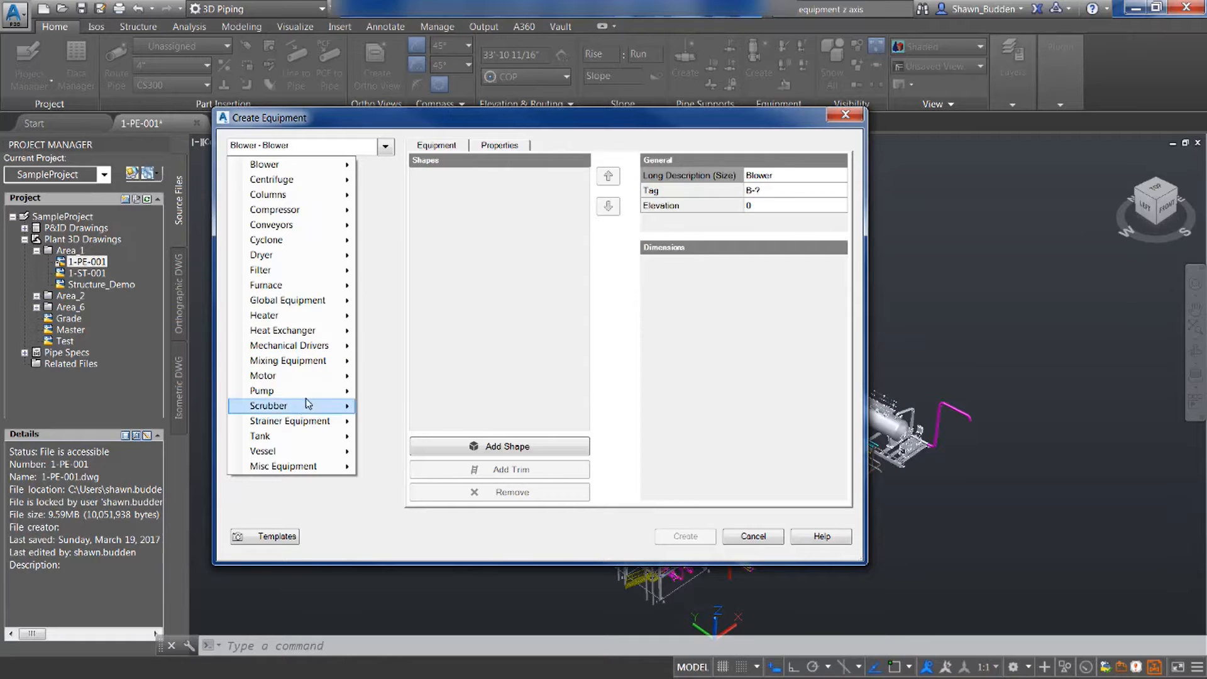
pyautogui.moveTo(308, 392)
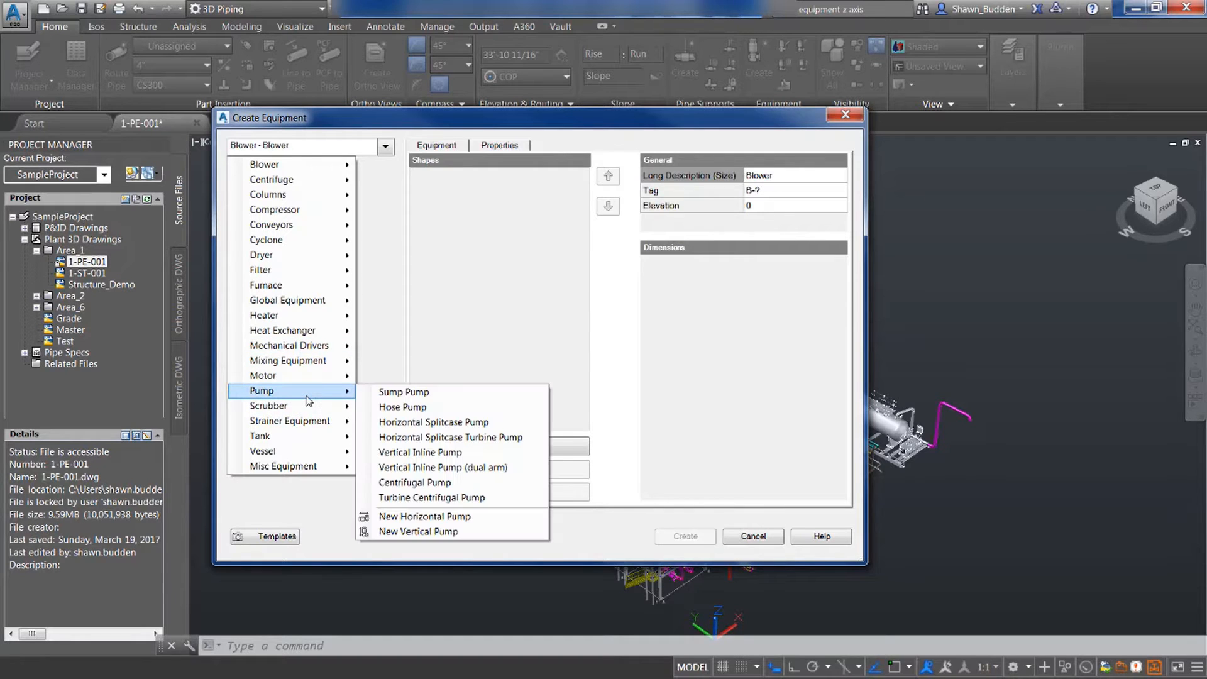
pyautogui.click(392, 408)
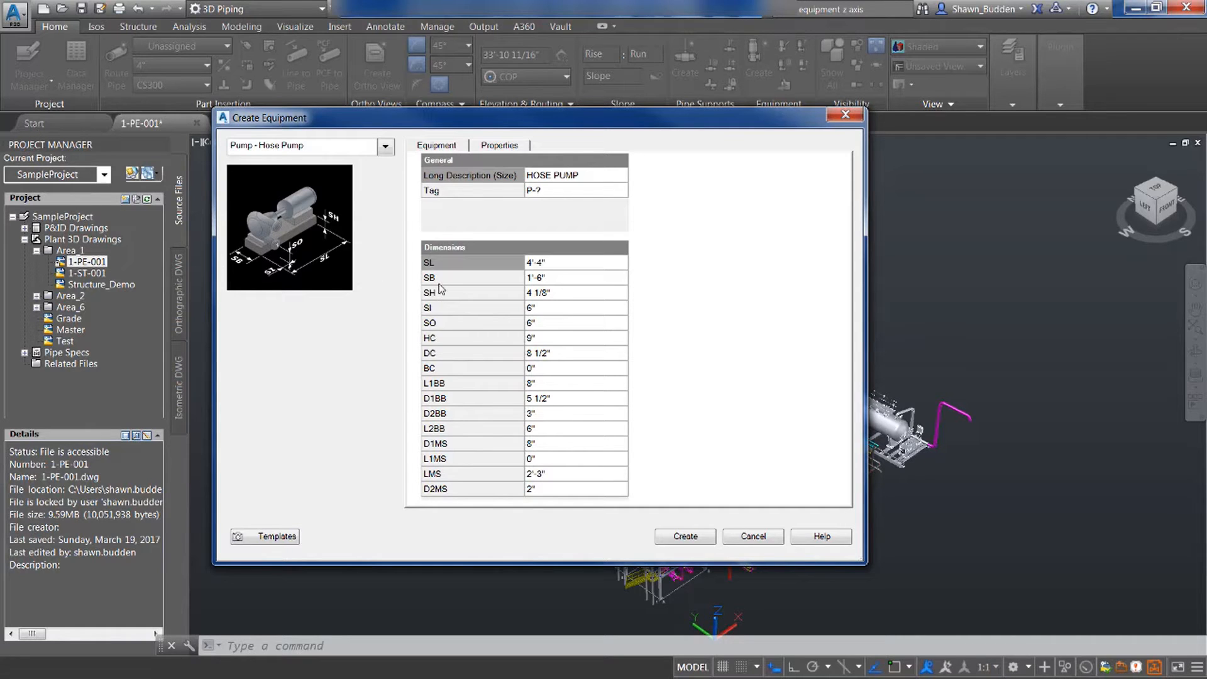
pyautogui.moveTo(439, 289)
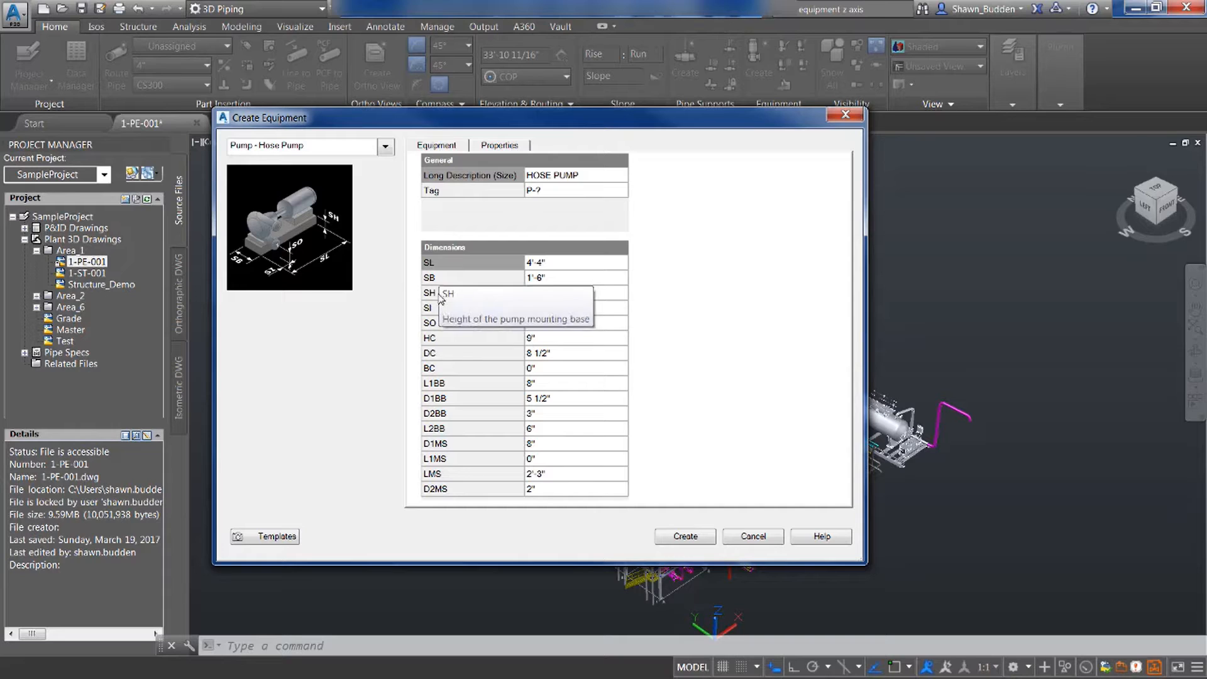
pyautogui.moveTo(438, 313)
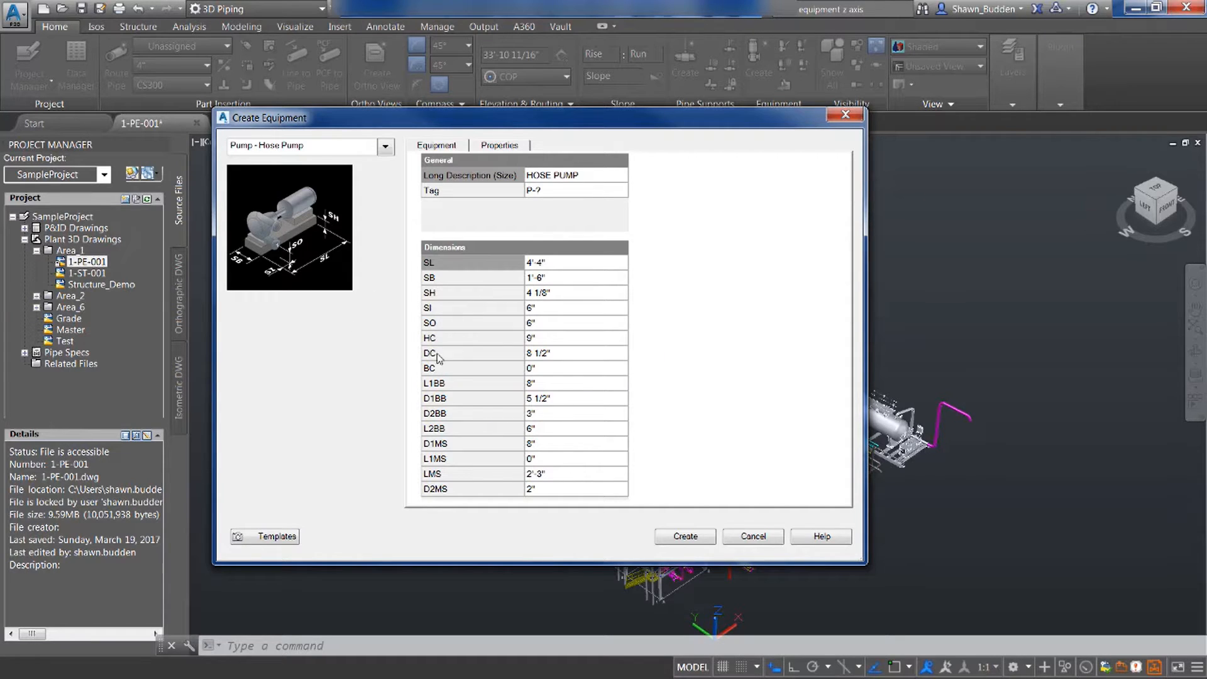
pyautogui.moveTo(495, 496)
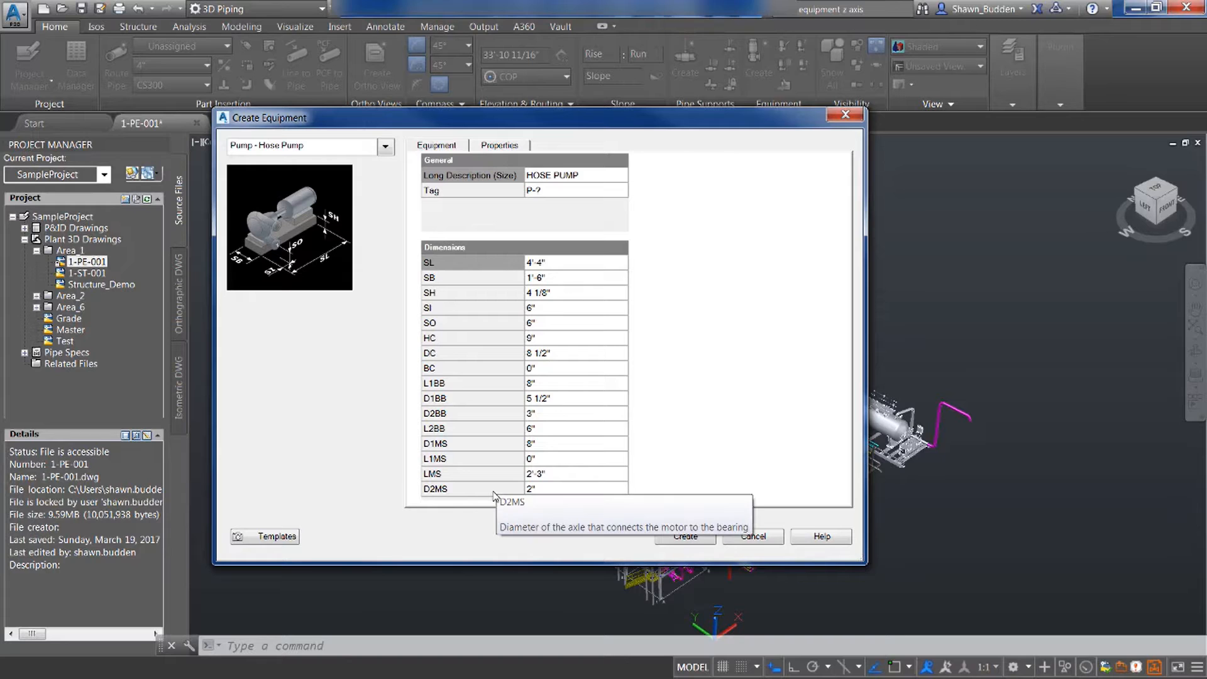
# Assign the tag P-001 to the hose pump by generating the next available number.
pyautogui.click(567, 198)
pyautogui.click(567, 198)
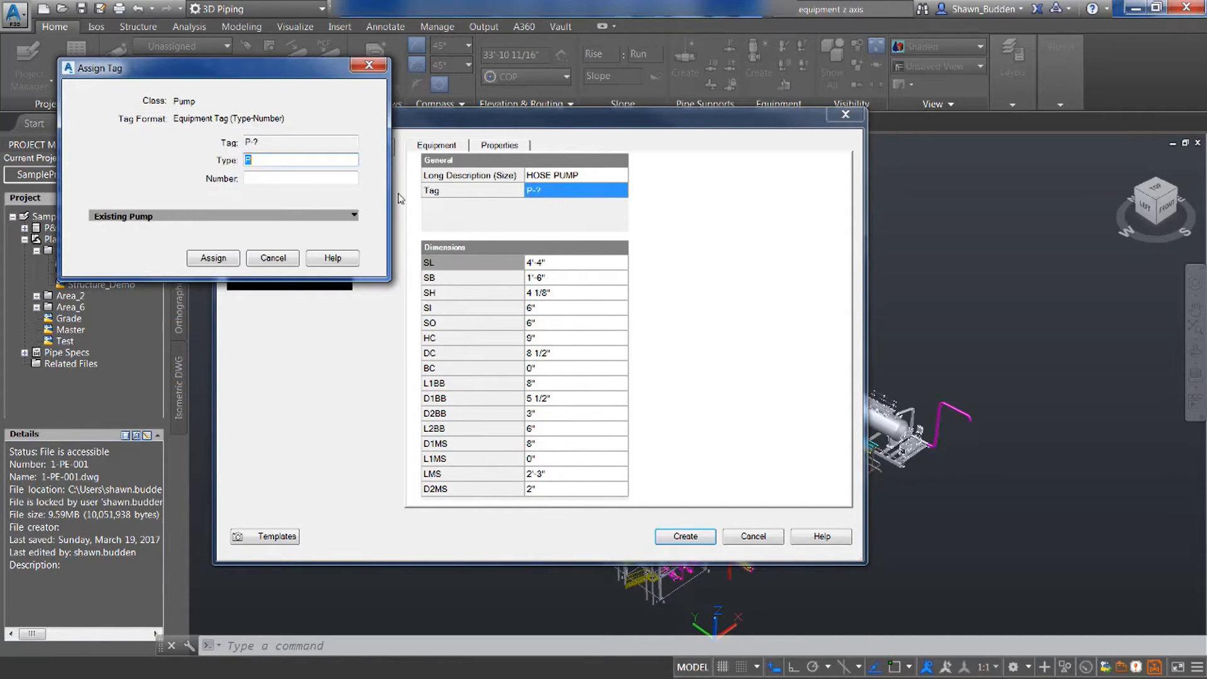
pyautogui.click(284, 181)
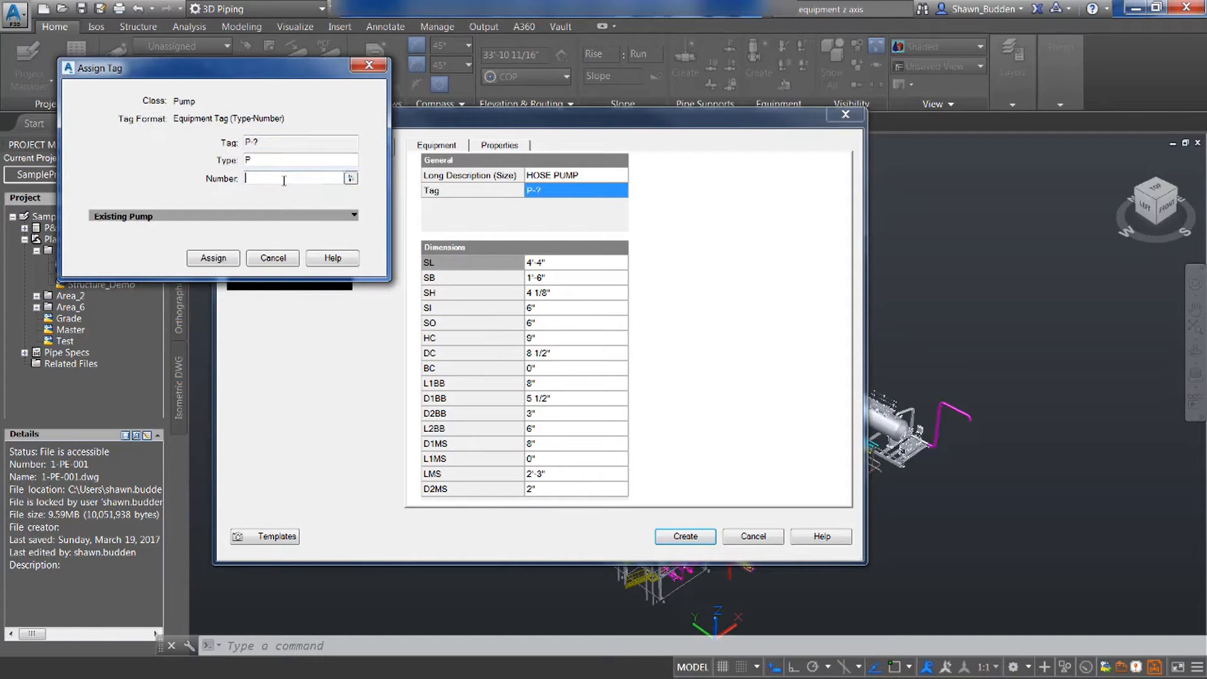
pyautogui.click(351, 180)
pyautogui.click(208, 260)
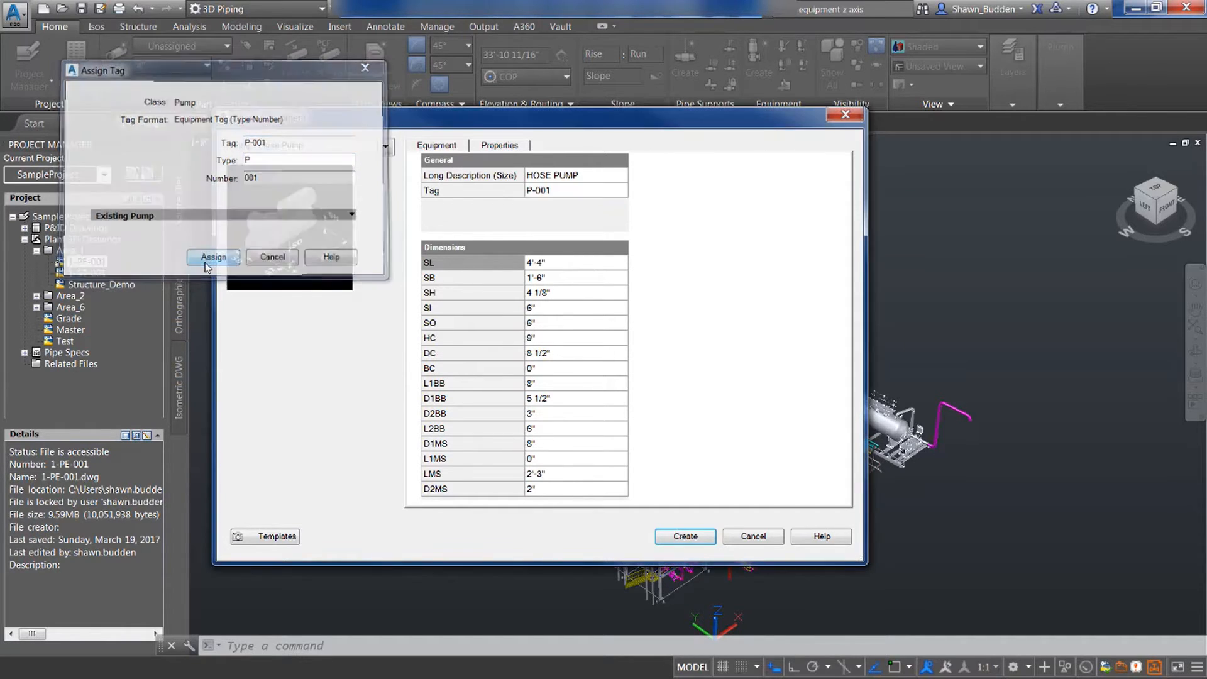
# Create the hose pump and place it near the red pipe supports beside the front tank, accepting the default rotation.
pyautogui.click(699, 541)
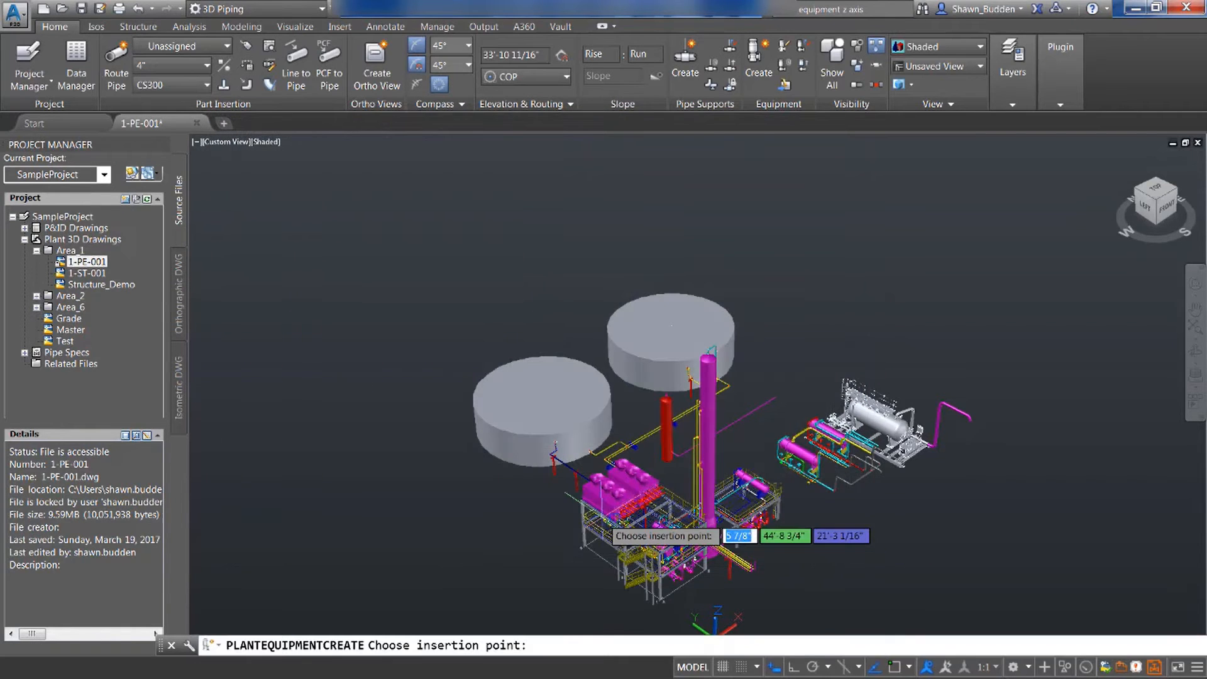
pyautogui.scroll(3, 566, 453)
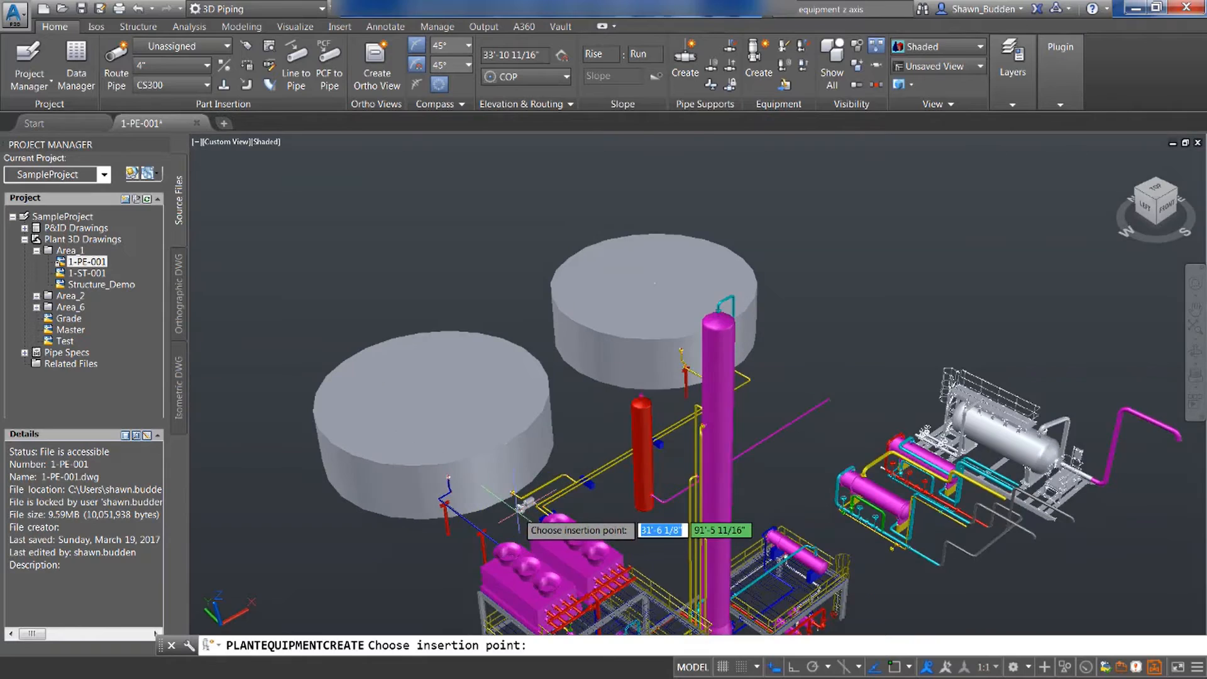
pyautogui.moveTo(415, 563); pyautogui.dragTo(644, 432, button='middle')
pyautogui.scroll(5, 645, 433)
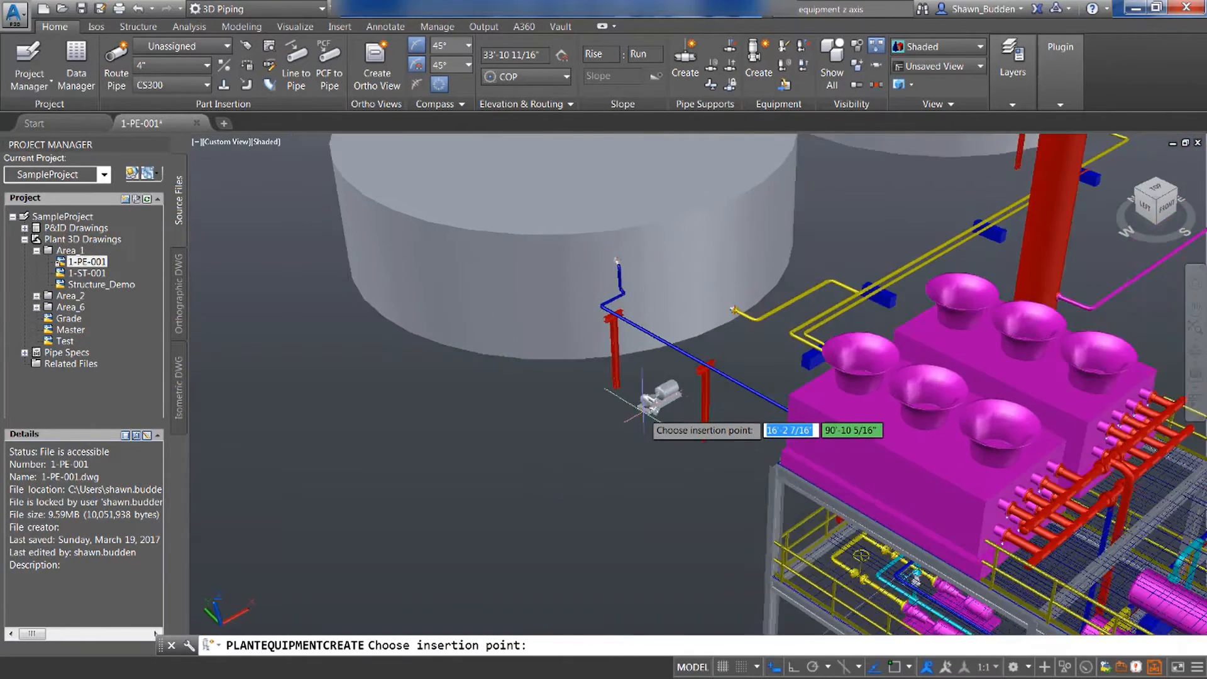
pyautogui.scroll(3, 569, 448)
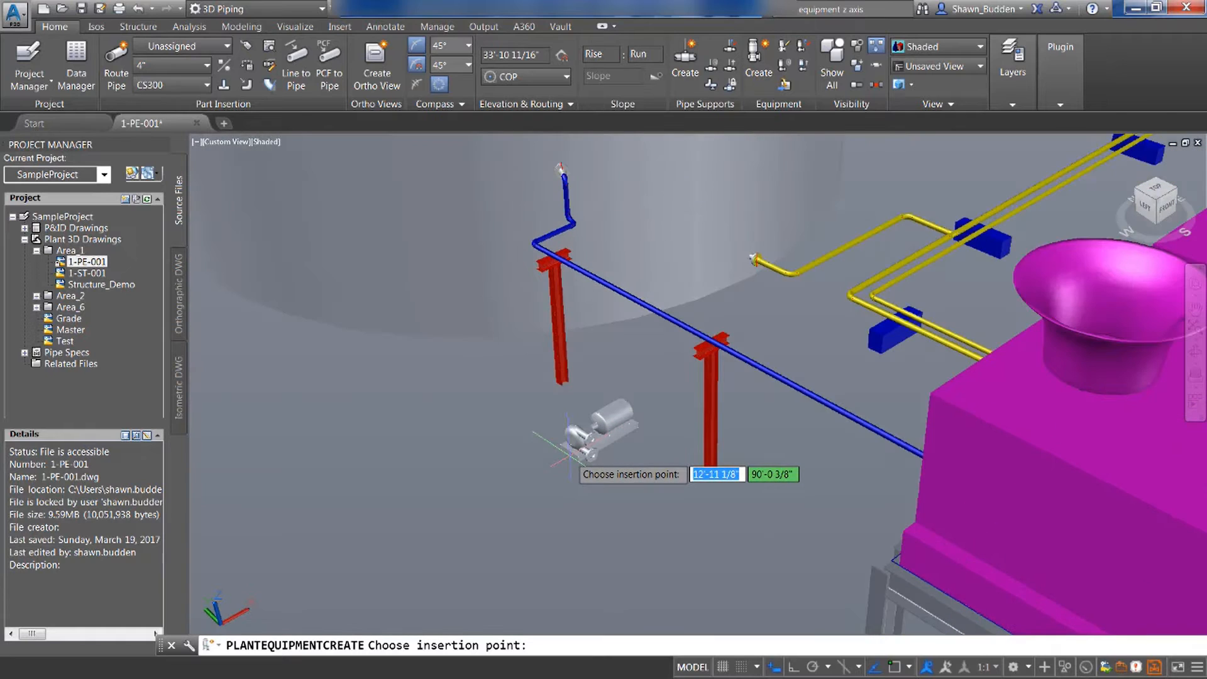
pyautogui.scroll(-2, 569, 448)
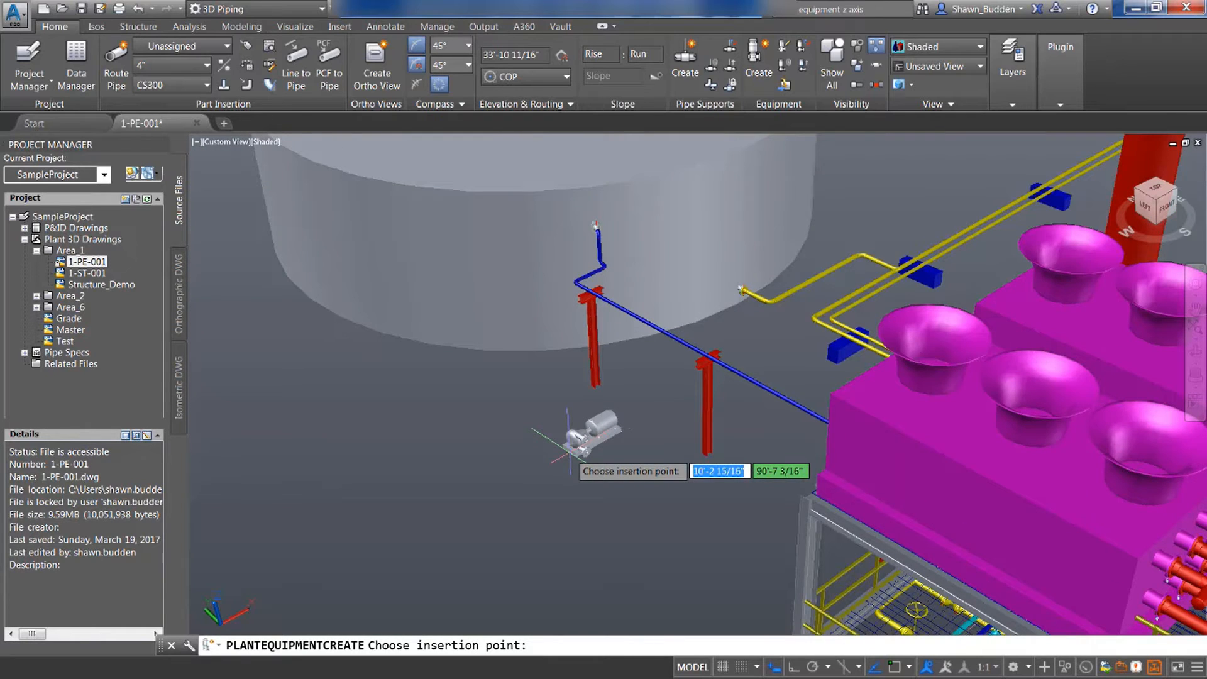
pyautogui.click(568, 445)
pyautogui.rightClick(577, 451)
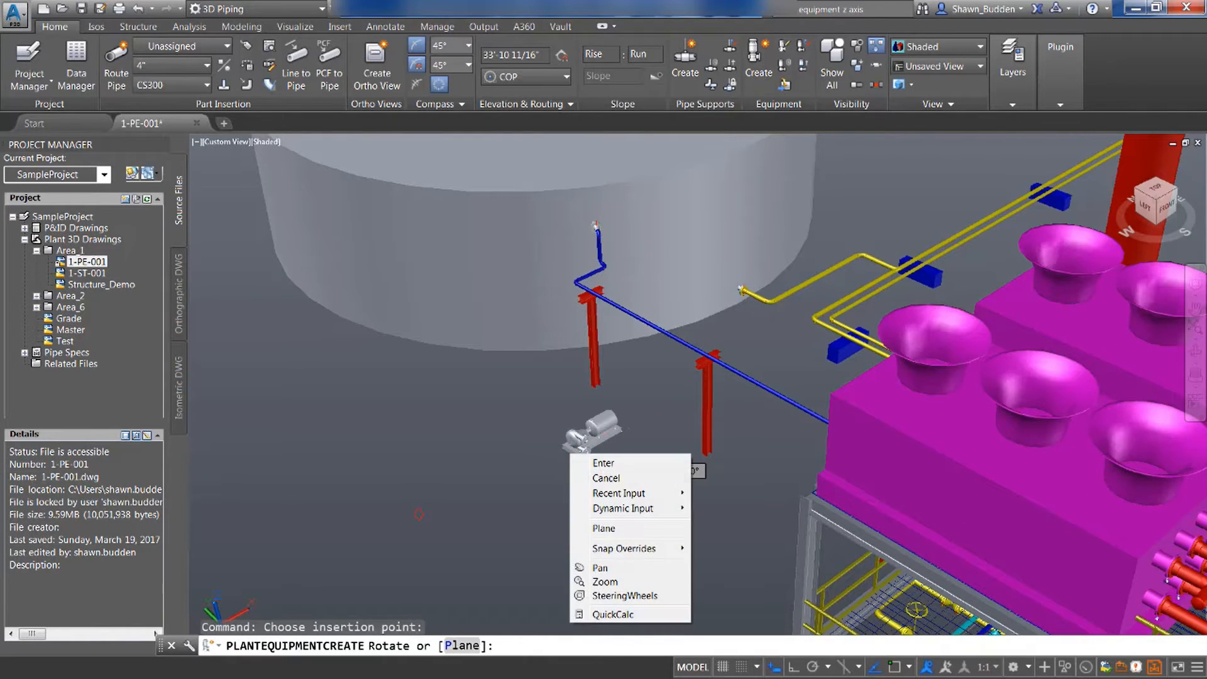
pyautogui.click(598, 459)
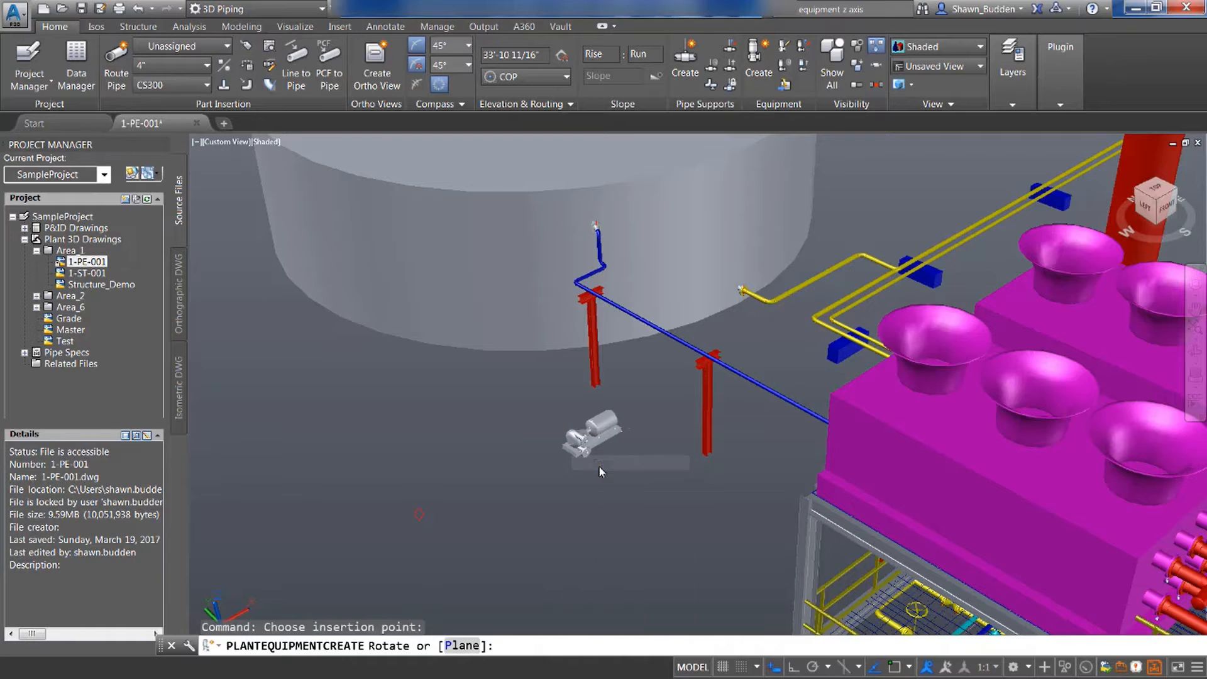
# Try pressure class 150 on nozzle N-1 of the placed pump, restore class 300, and finish the nozzle edit.
pyautogui.rightClick(1155, 195)
pyautogui.click(1094, 224)
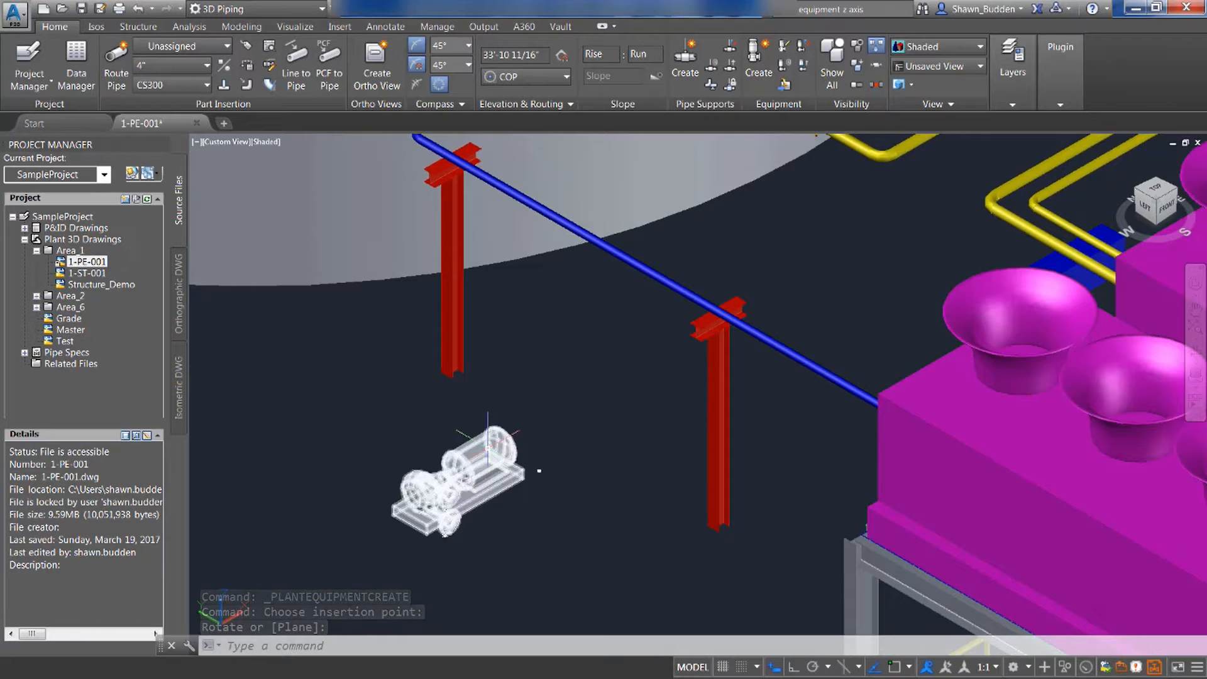
pyautogui.click(486, 463)
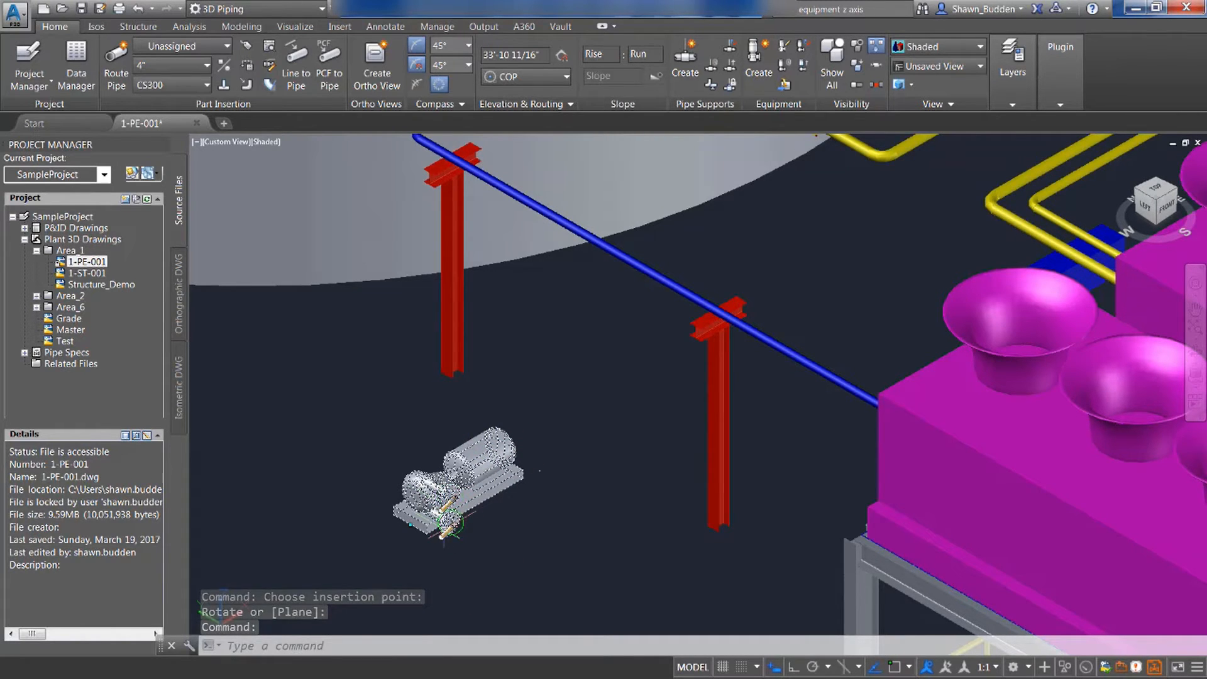
pyautogui.moveTo(449, 522)
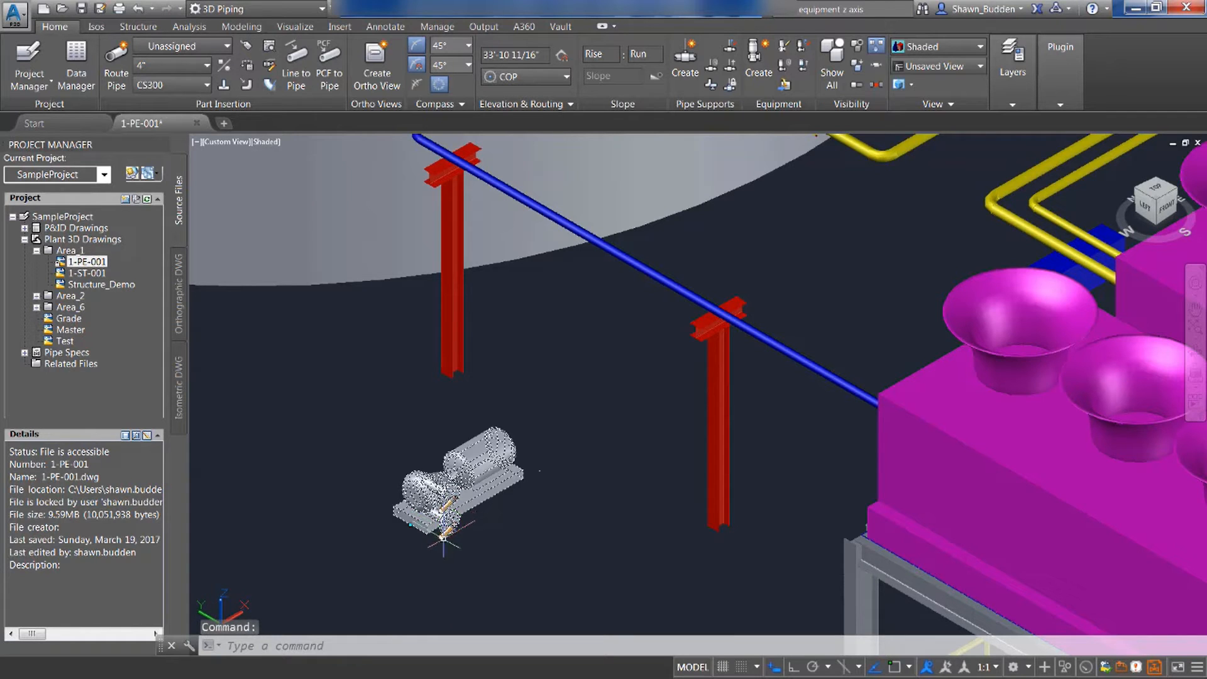
pyautogui.click(448, 522)
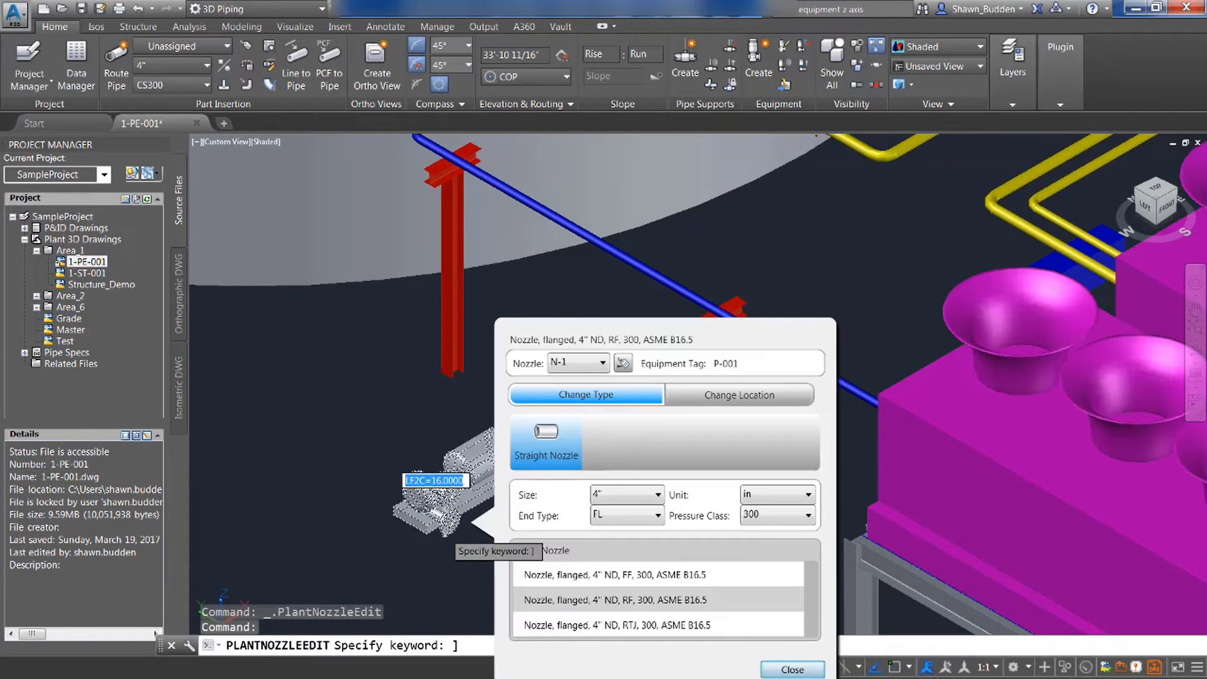
pyautogui.click(764, 526)
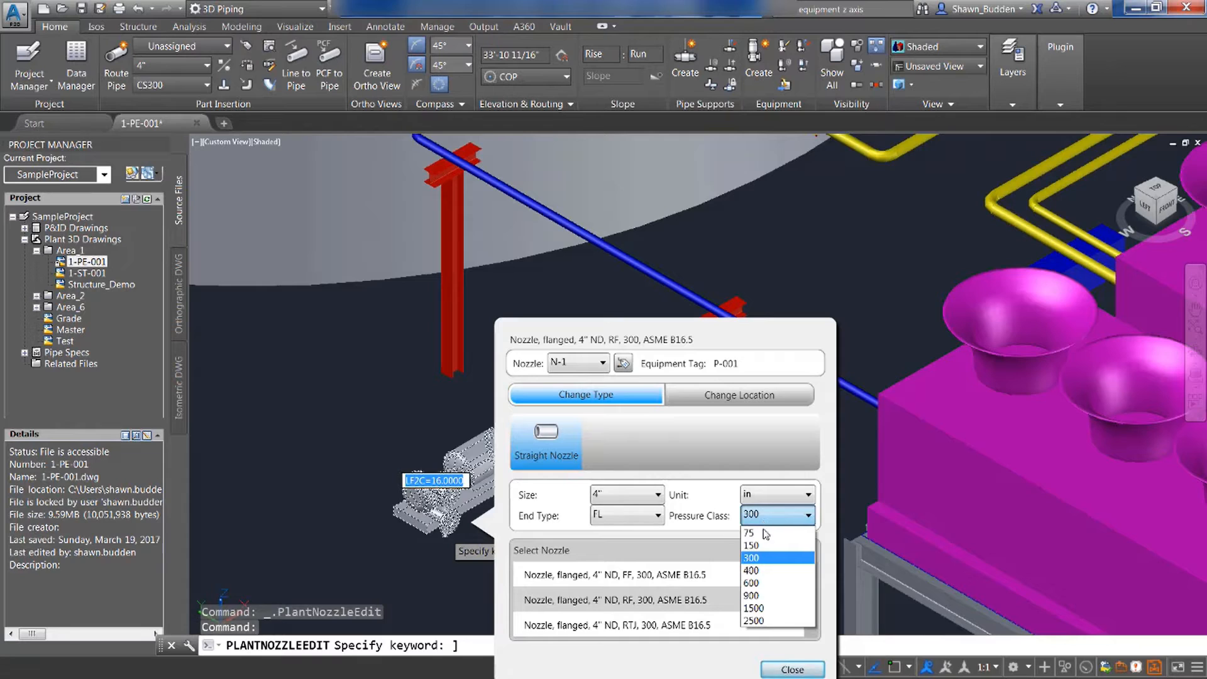
pyautogui.click(757, 544)
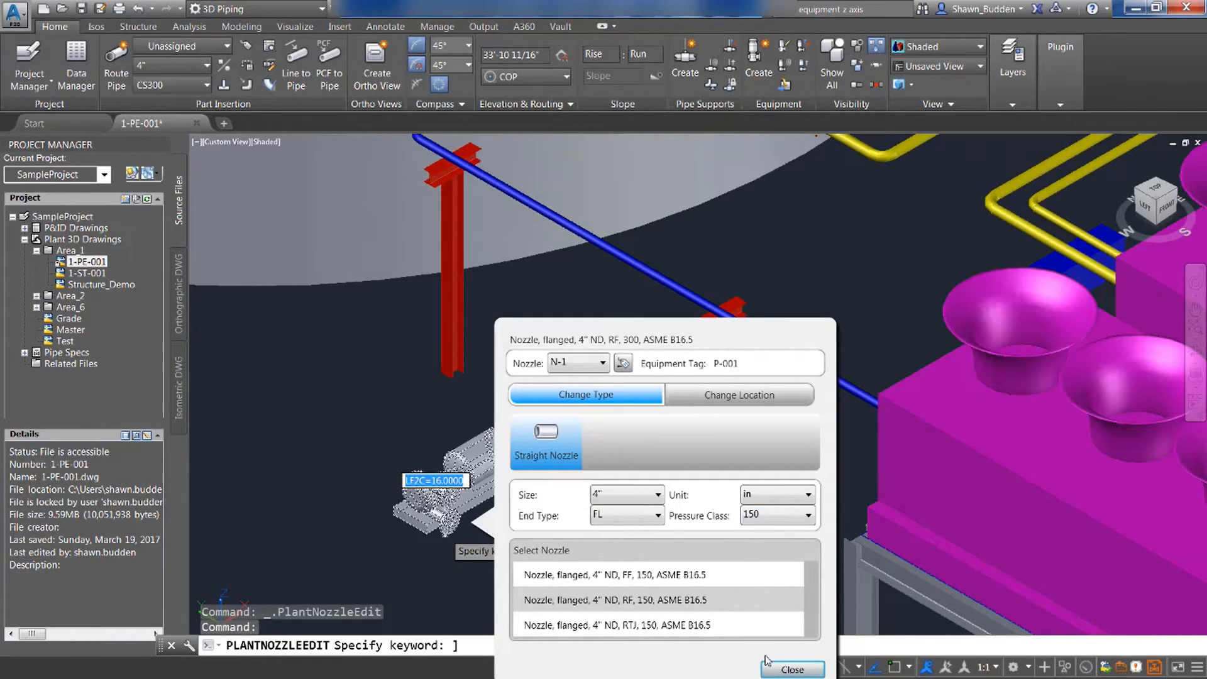
pyautogui.click(779, 525)
pyautogui.click(754, 559)
pyautogui.click(792, 670)
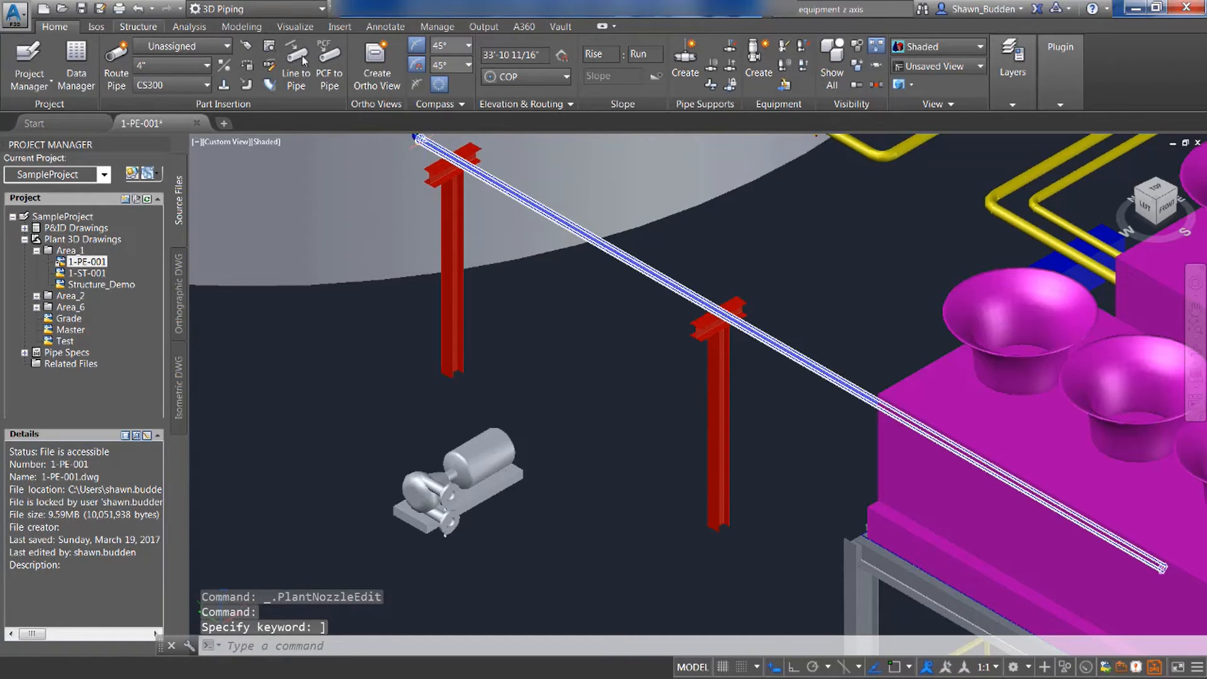
# Create a second hose pump with the same settings and place it in front of the first, rotated 90 degrees.
pyautogui.click(751, 63)
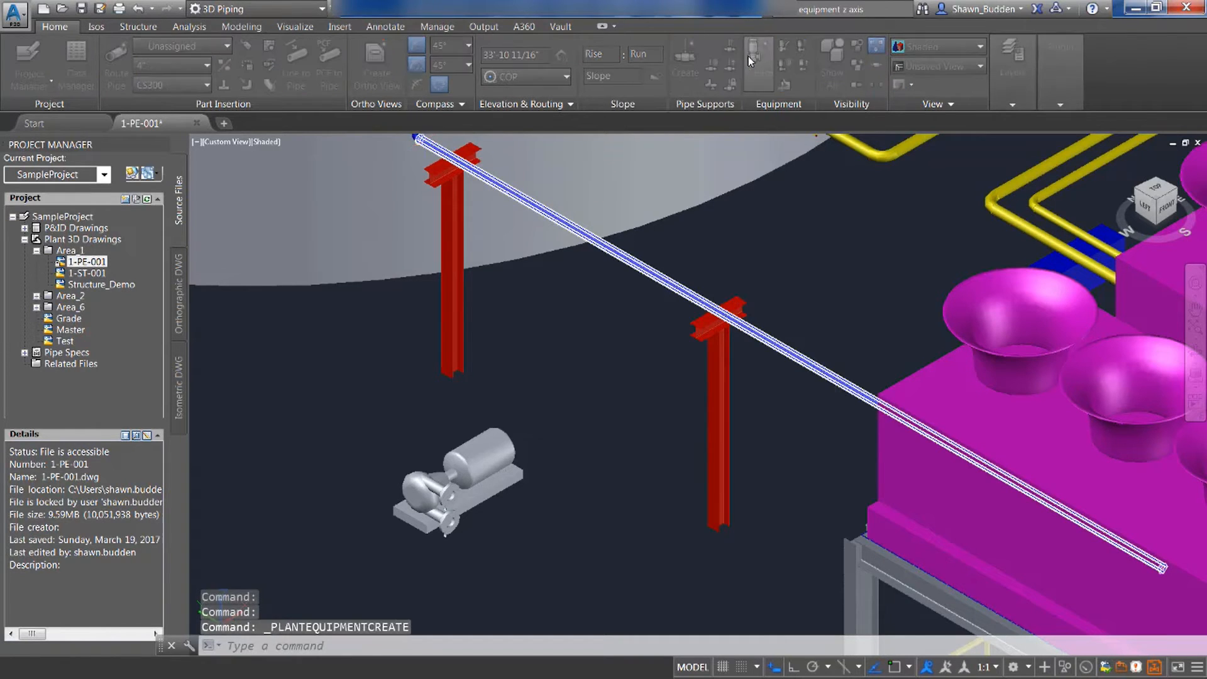
pyautogui.click(687, 537)
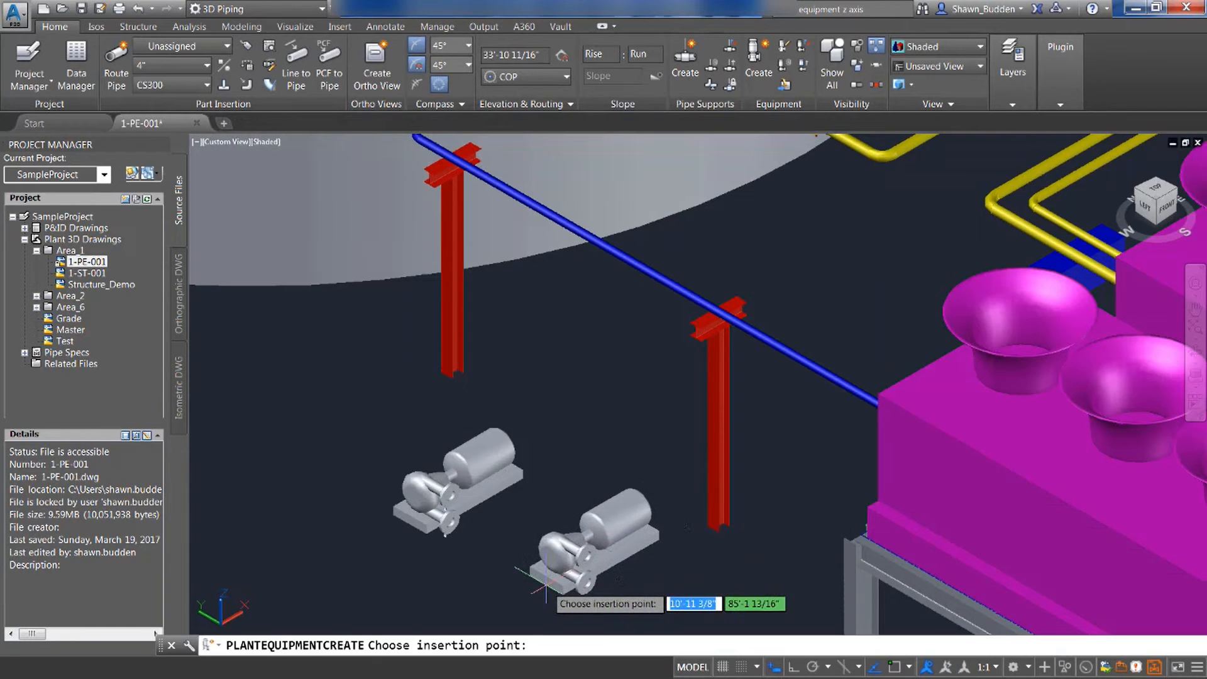
pyautogui.click(545, 591)
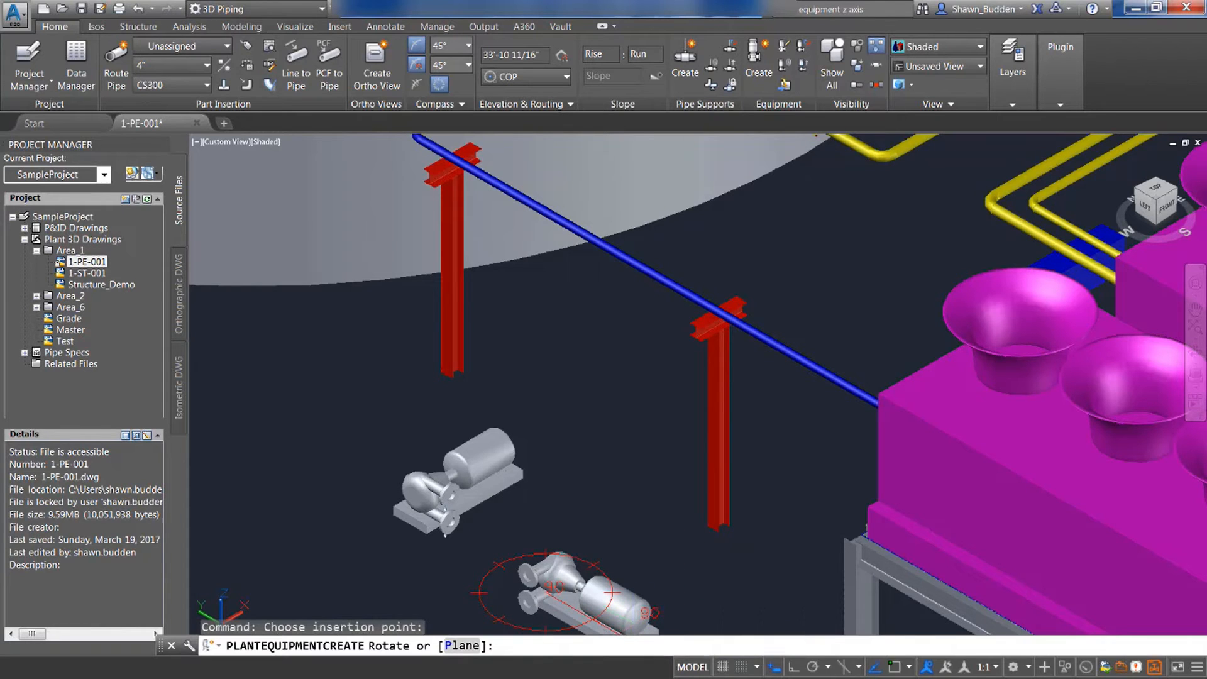
pyautogui.click(613, 592)
pyautogui.moveTo(688, 580); pyautogui.dragTo(751, 476, button='middle')
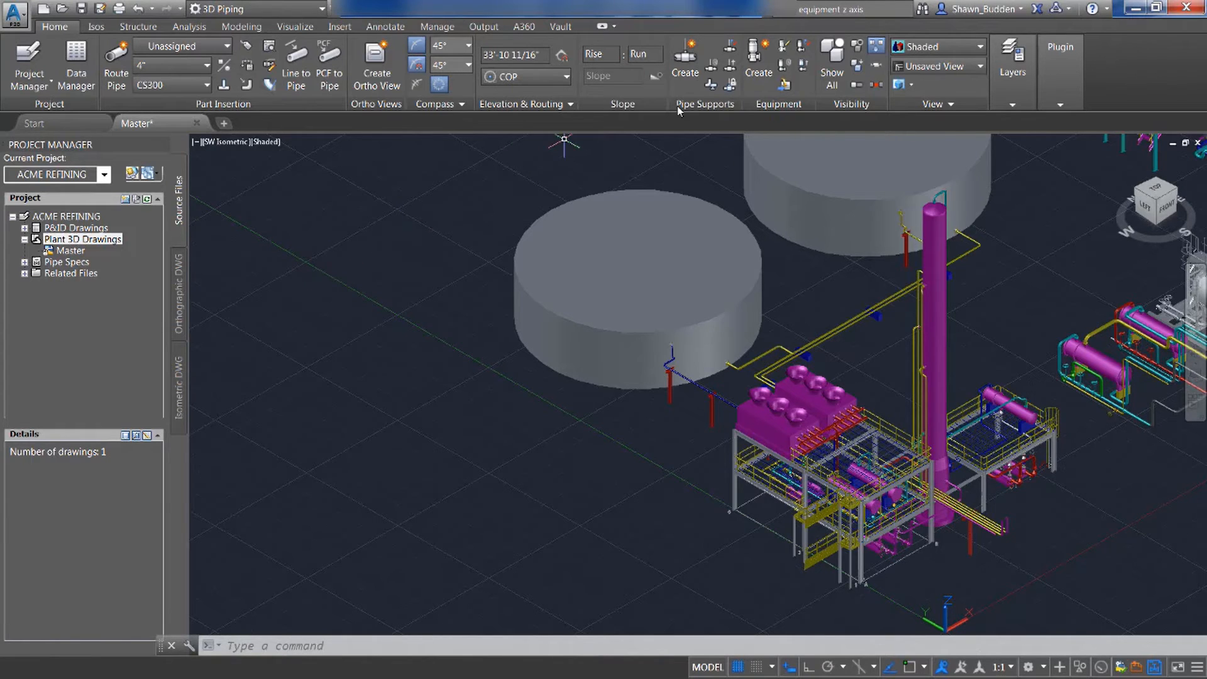
# Start a new horizontal tank, replace its cone with a semi ellipsoidal head, and review the cylinder and torispheric head shapes.
pyautogui.click(759, 55)
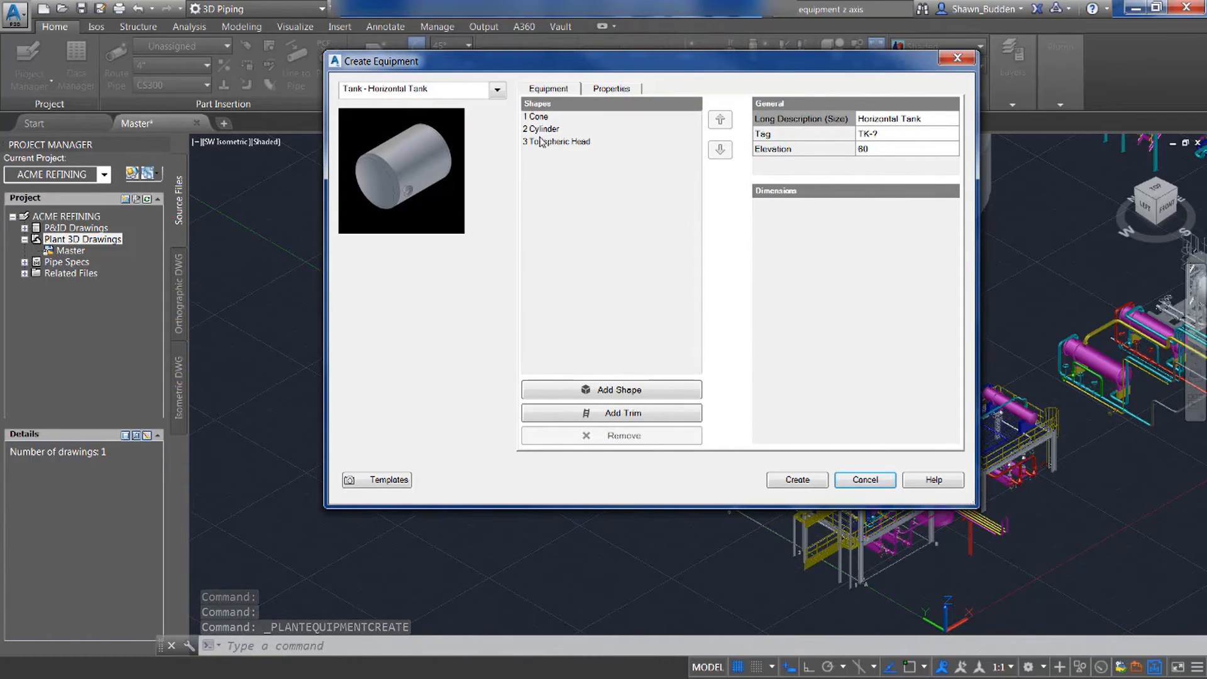
pyautogui.click(539, 117)
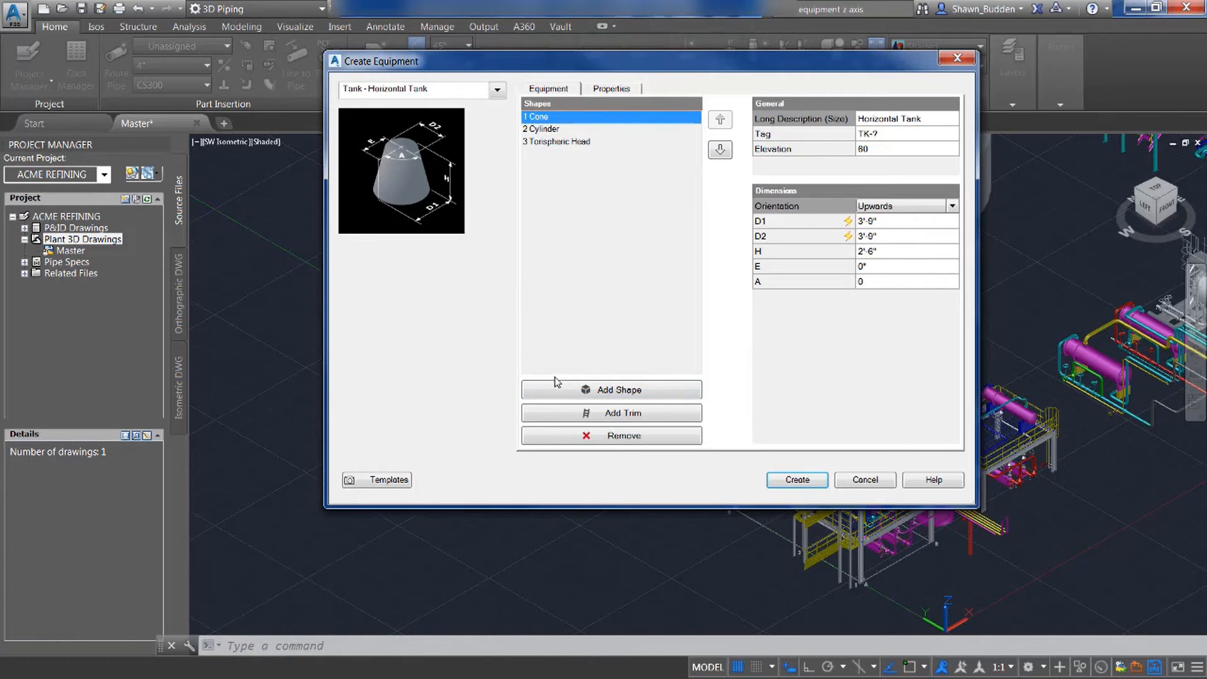
pyautogui.click(571, 438)
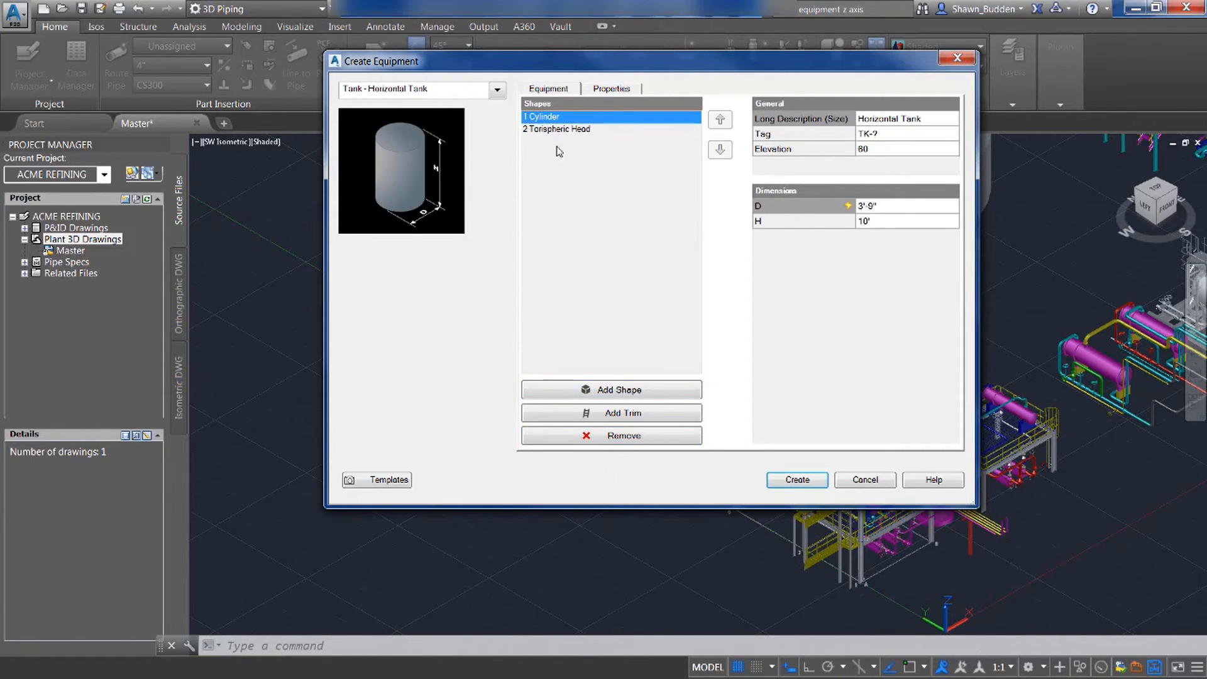
pyautogui.click(571, 395)
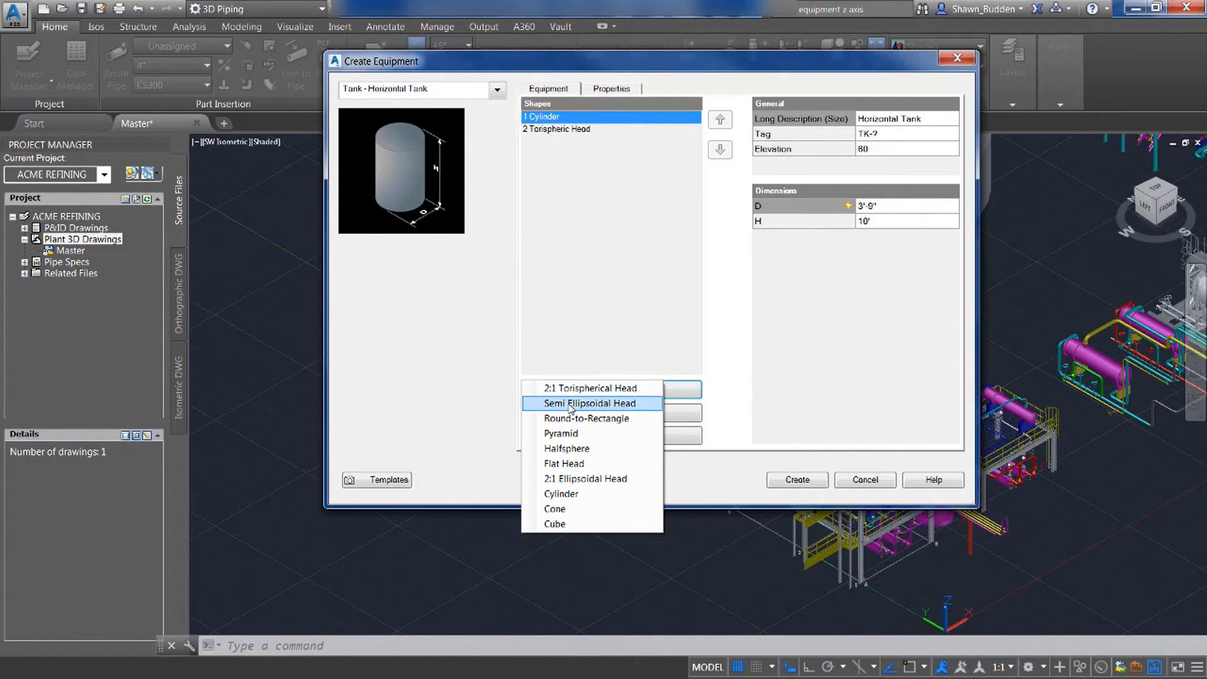
pyautogui.click(572, 403)
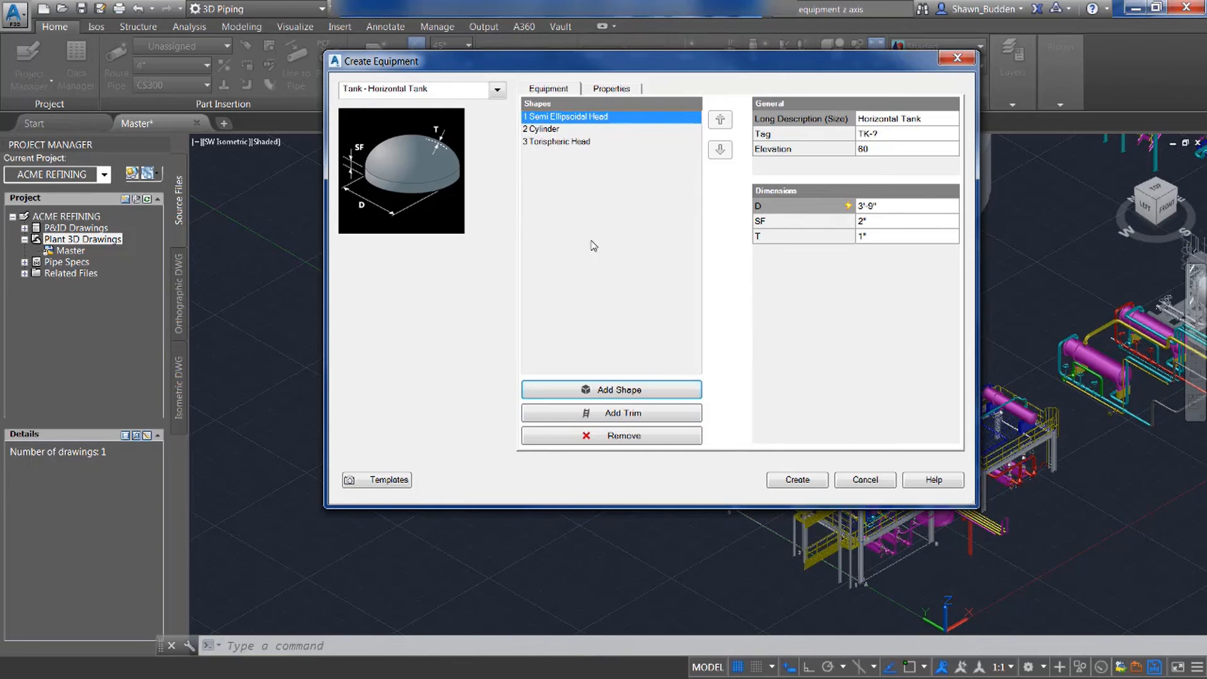
pyautogui.click(540, 129)
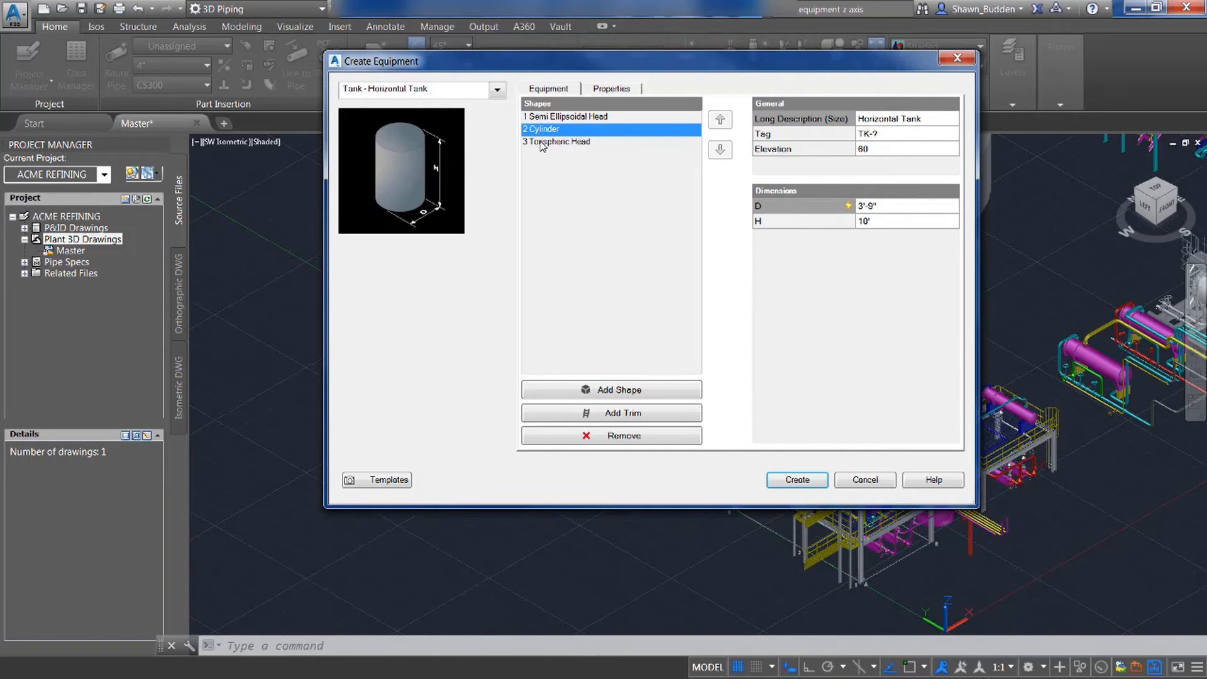
pyautogui.click(543, 142)
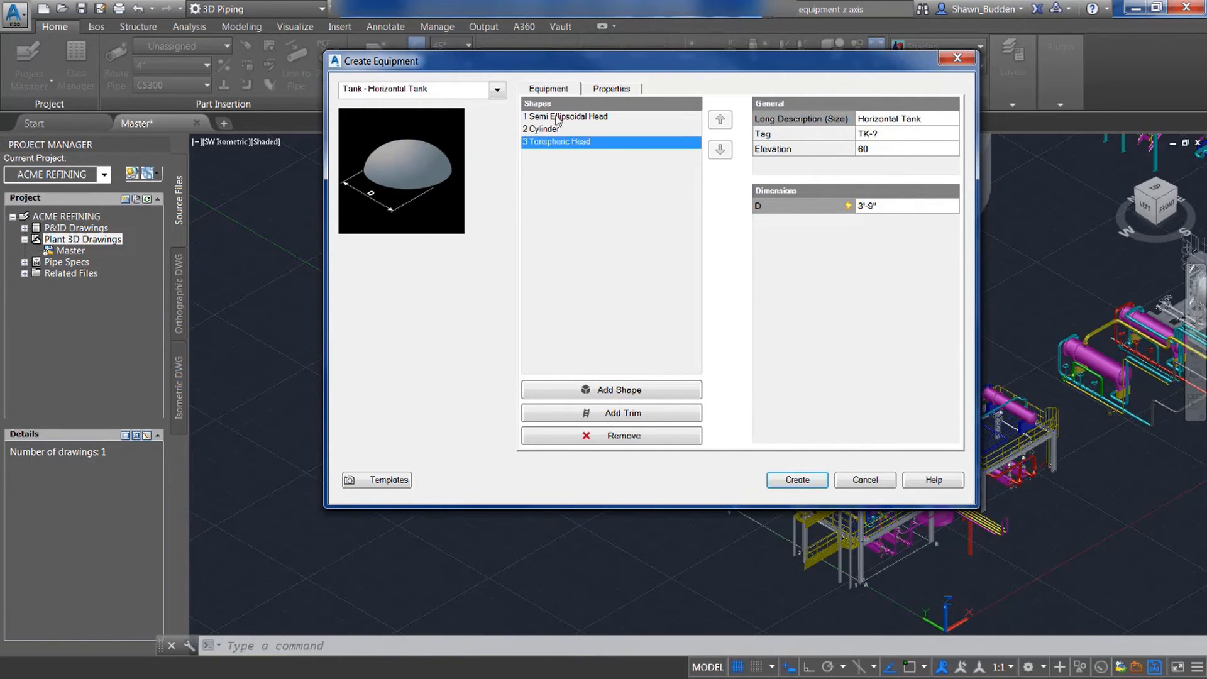
# Assign the tag TK-001 to the horizontal tank by generating the next available number.
pyautogui.click(887, 133)
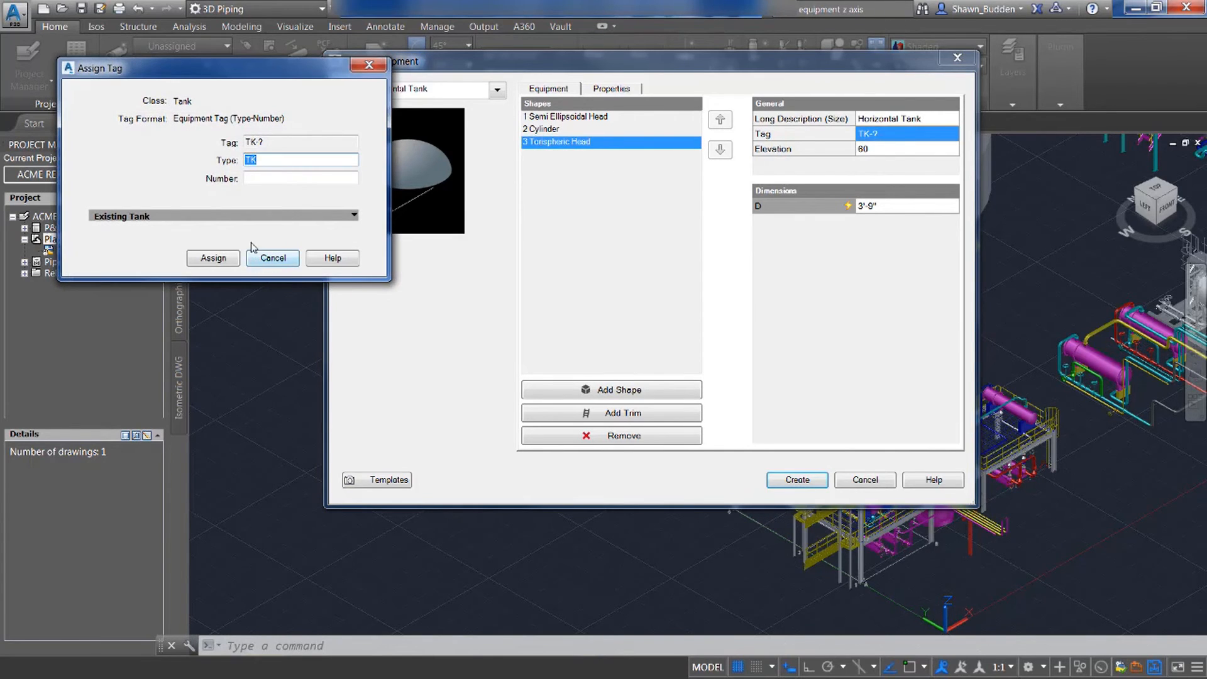
pyautogui.click(308, 179)
pyautogui.click(351, 179)
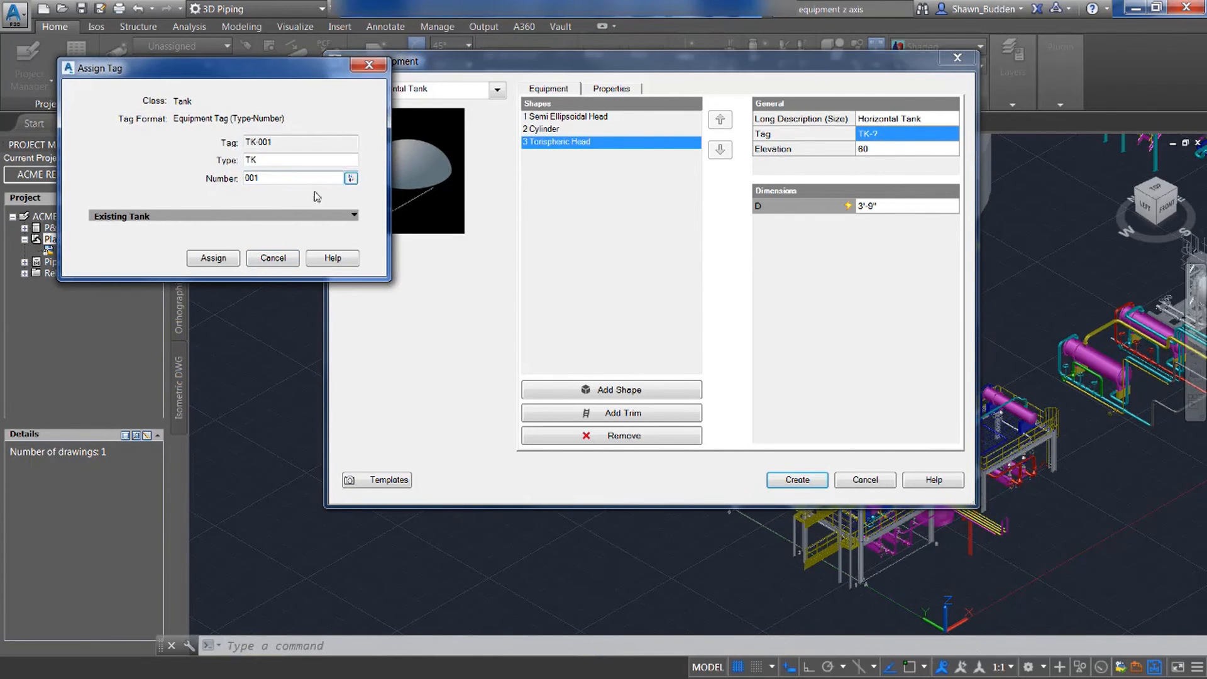
pyautogui.click(221, 258)
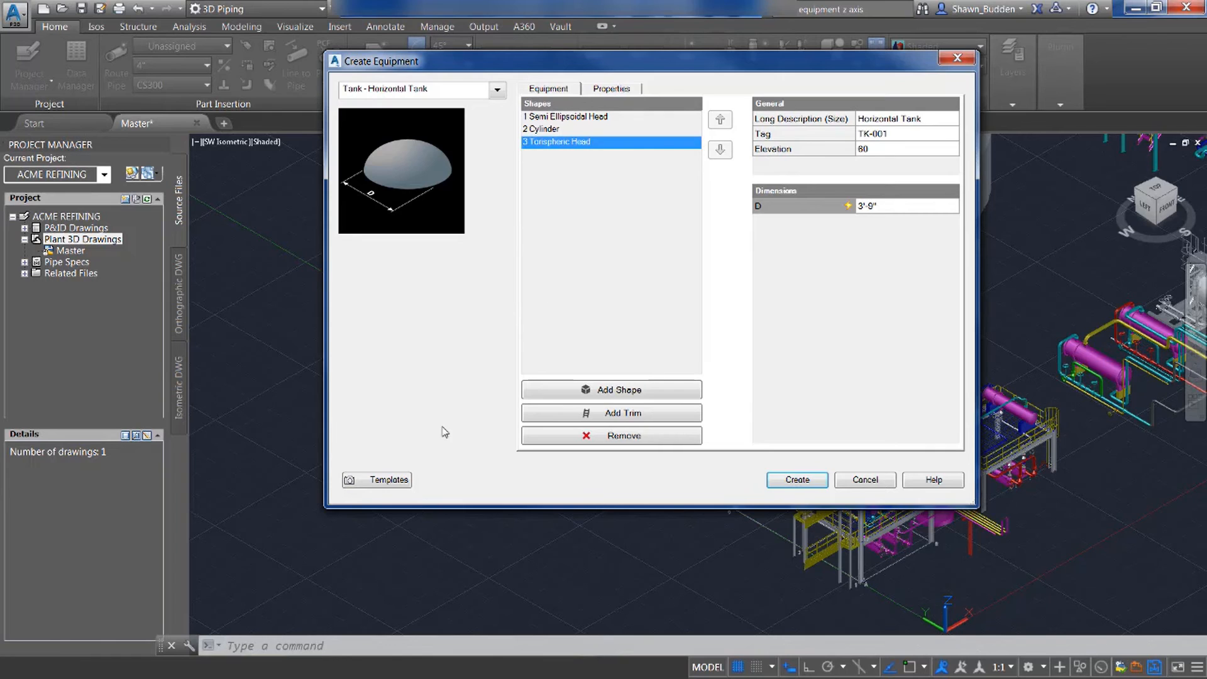
# Save the current tank settings as an equipment template named Horizontal TanK 5 in the Equipment Templates folder.
pyautogui.click(371, 484)
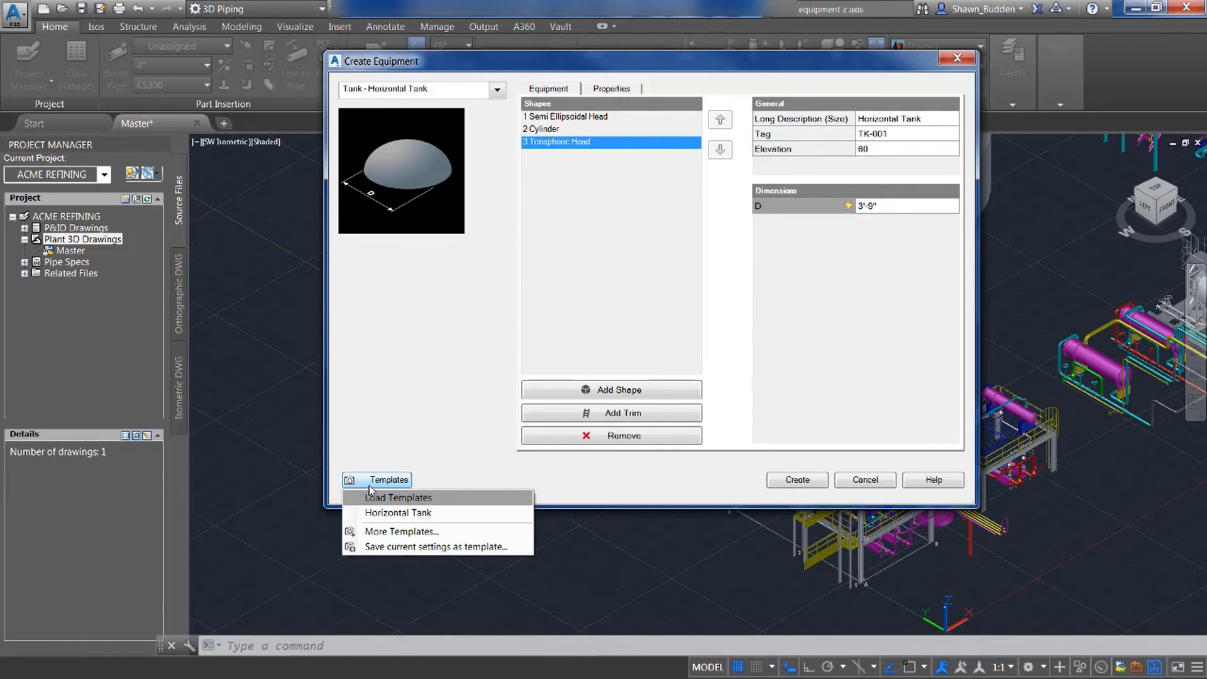
pyautogui.click(388, 547)
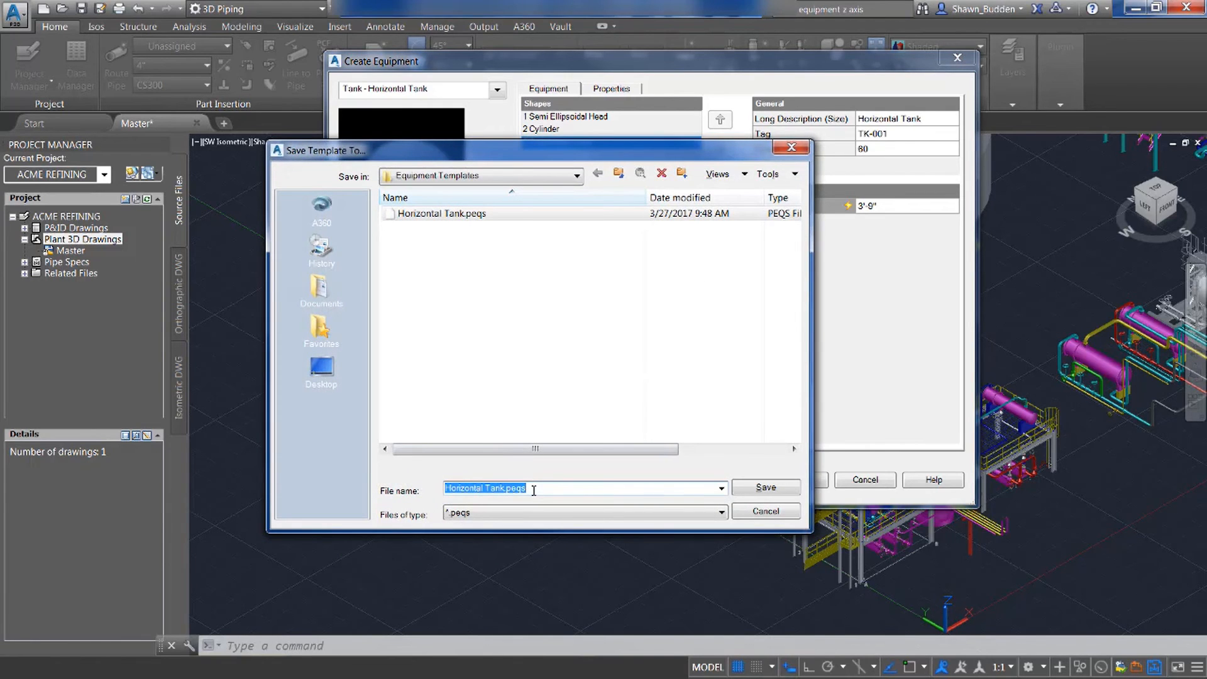
pyautogui.doubleClick(534, 490)
pyautogui.click(534, 491)
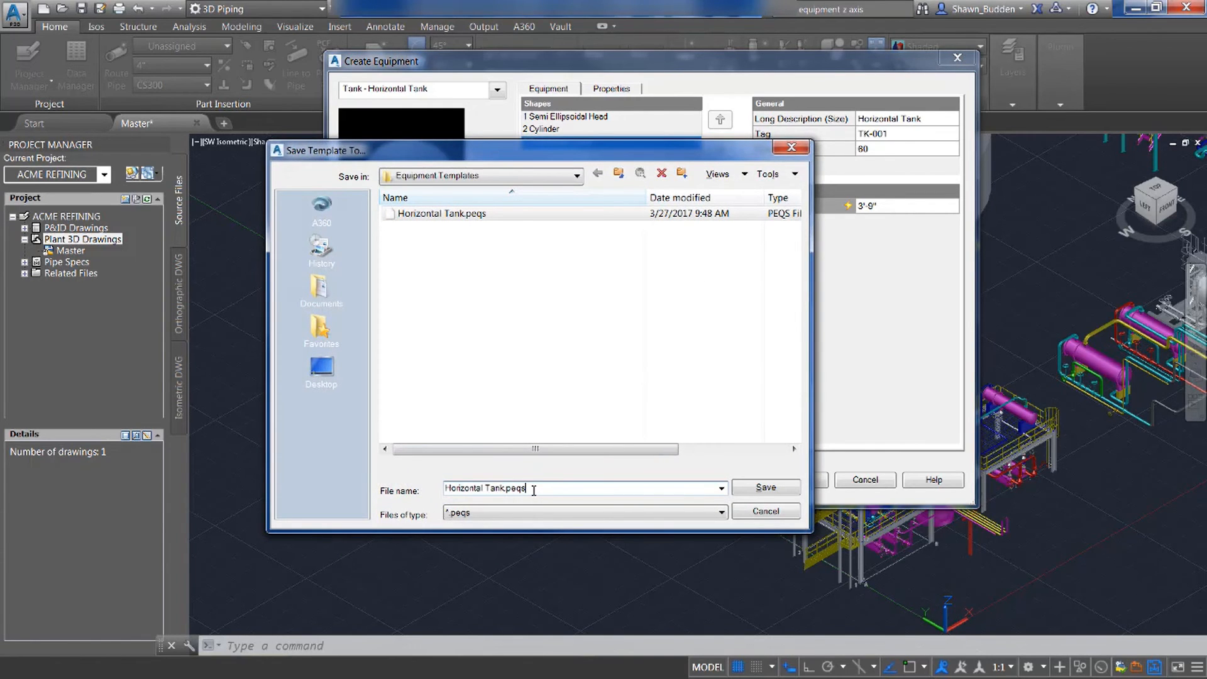
pyautogui.press('BackSpace')
pyautogui.press('BackSpace')
pyautogui.click(775, 489)
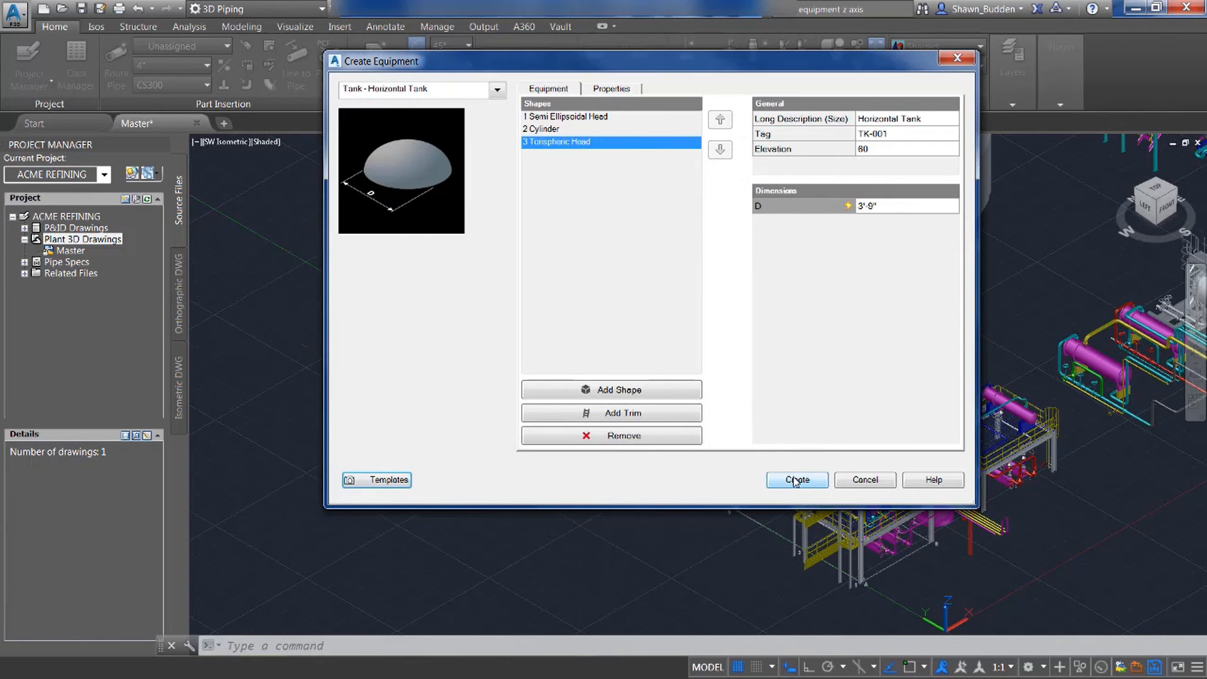
# Create the horizontal tank and place it on the open ground beside the steel structure, rotated 90 degrees.
pyautogui.click(790, 481)
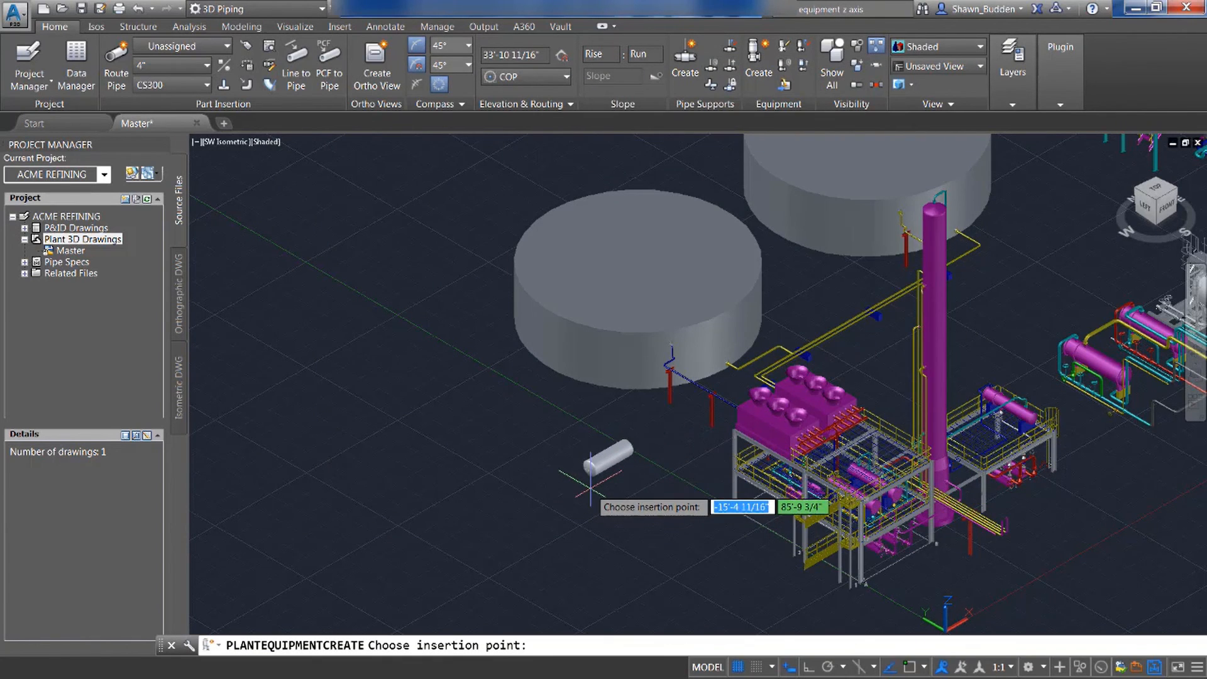
pyautogui.scroll(5, 591, 487)
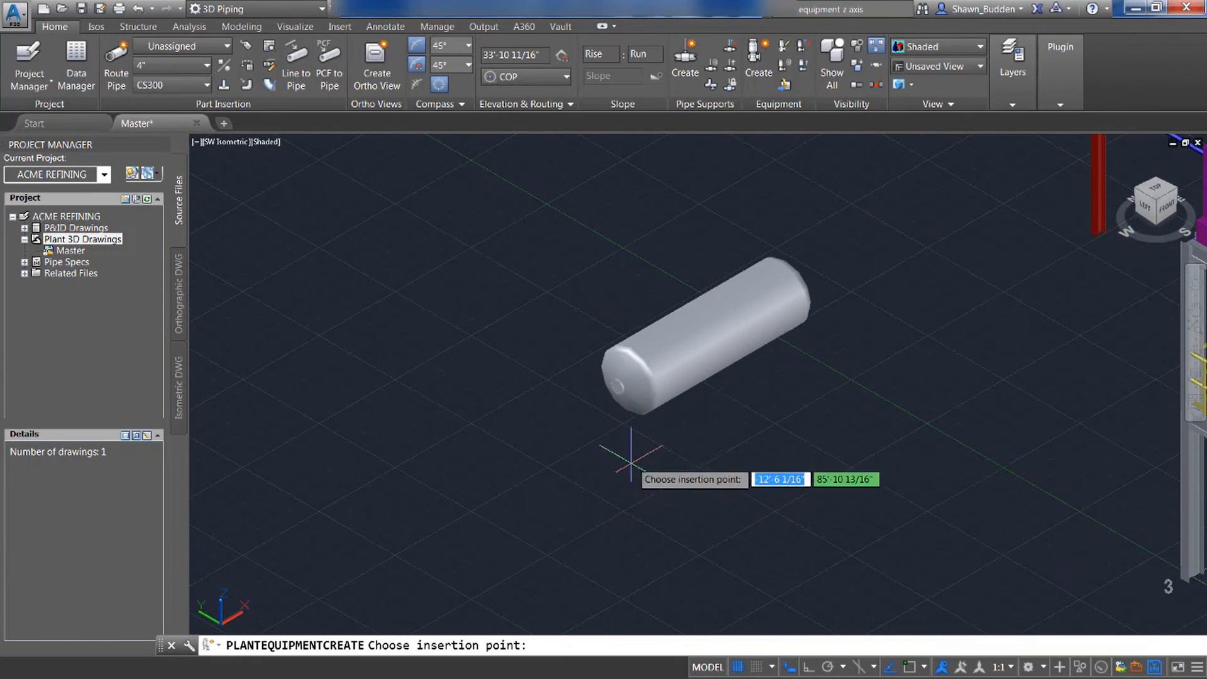
pyautogui.click(643, 442)
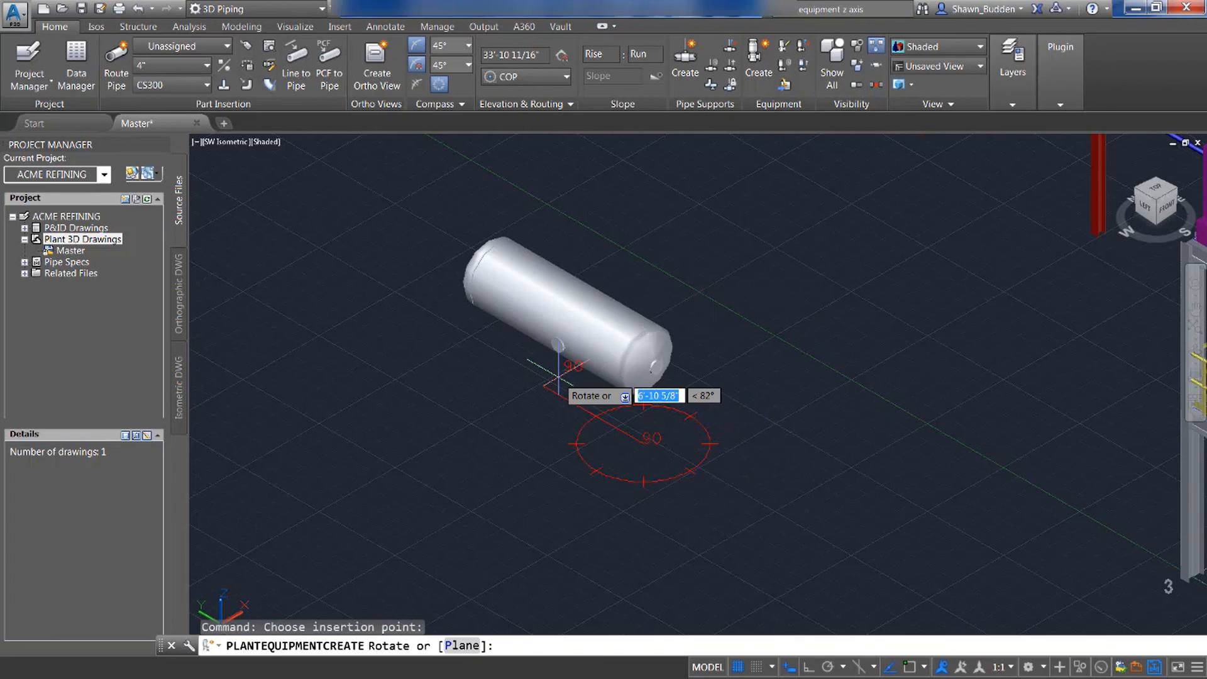
pyautogui.click(559, 376)
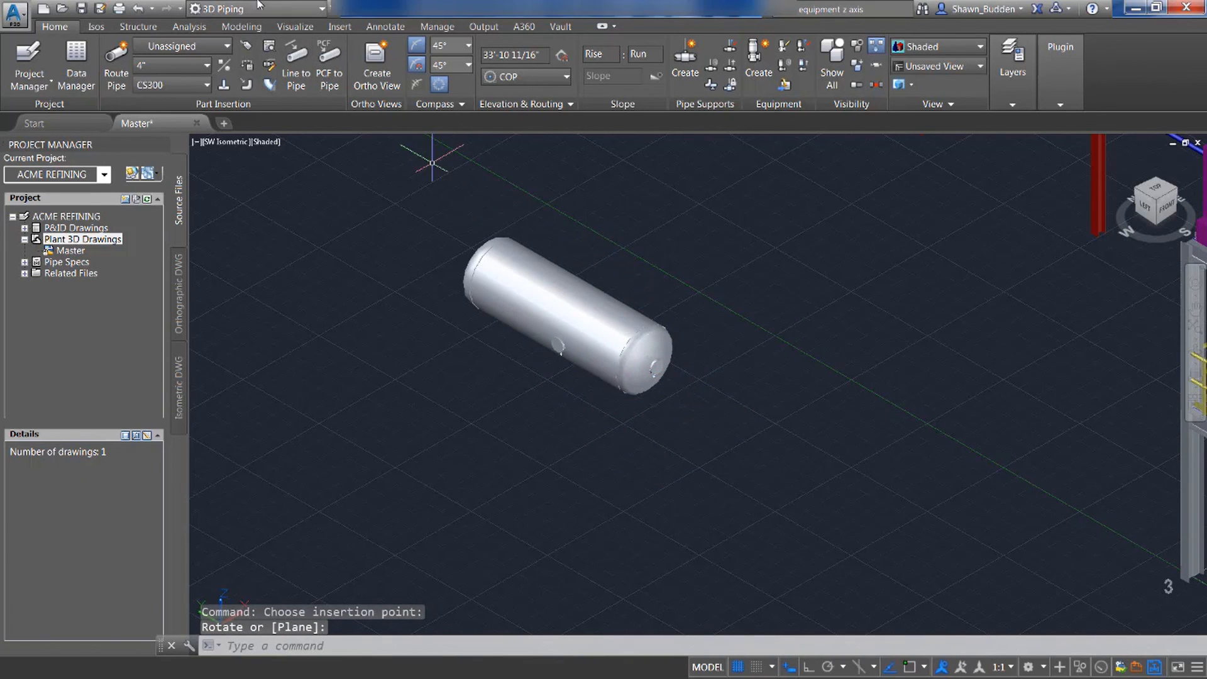
# Create a second horizontal tank from the Horizontal TanK 5 template and place it in front of the first, parallel to it.
pyautogui.click(756, 59)
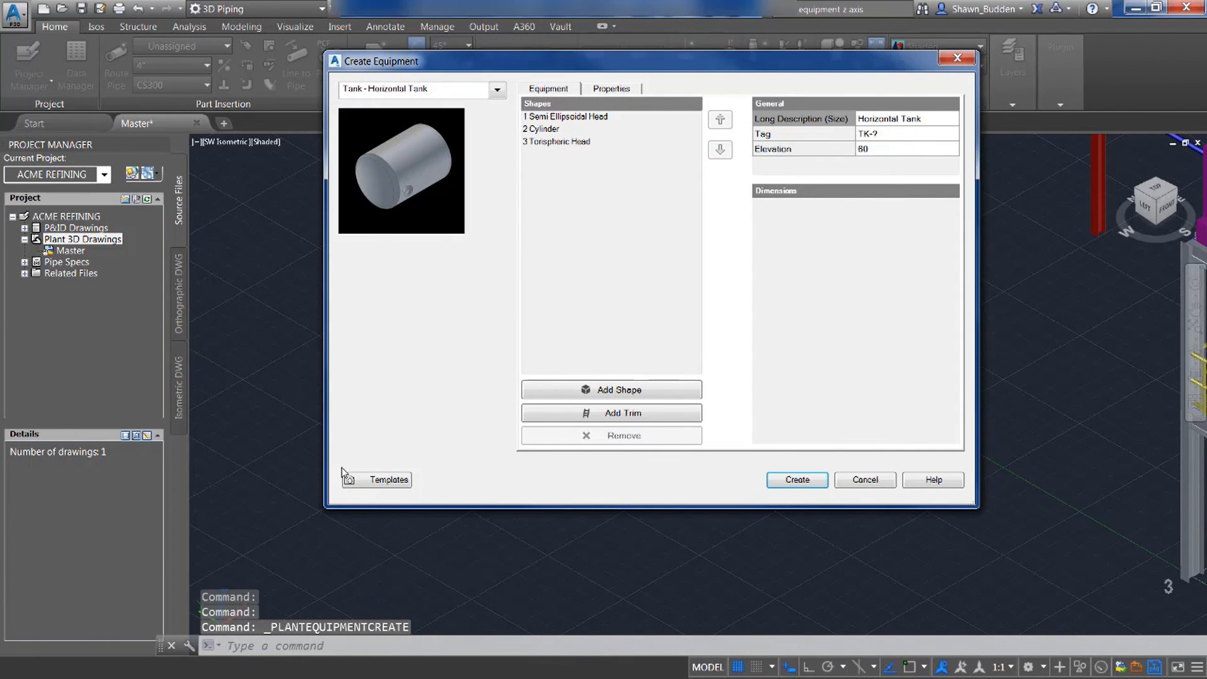
pyautogui.click(365, 488)
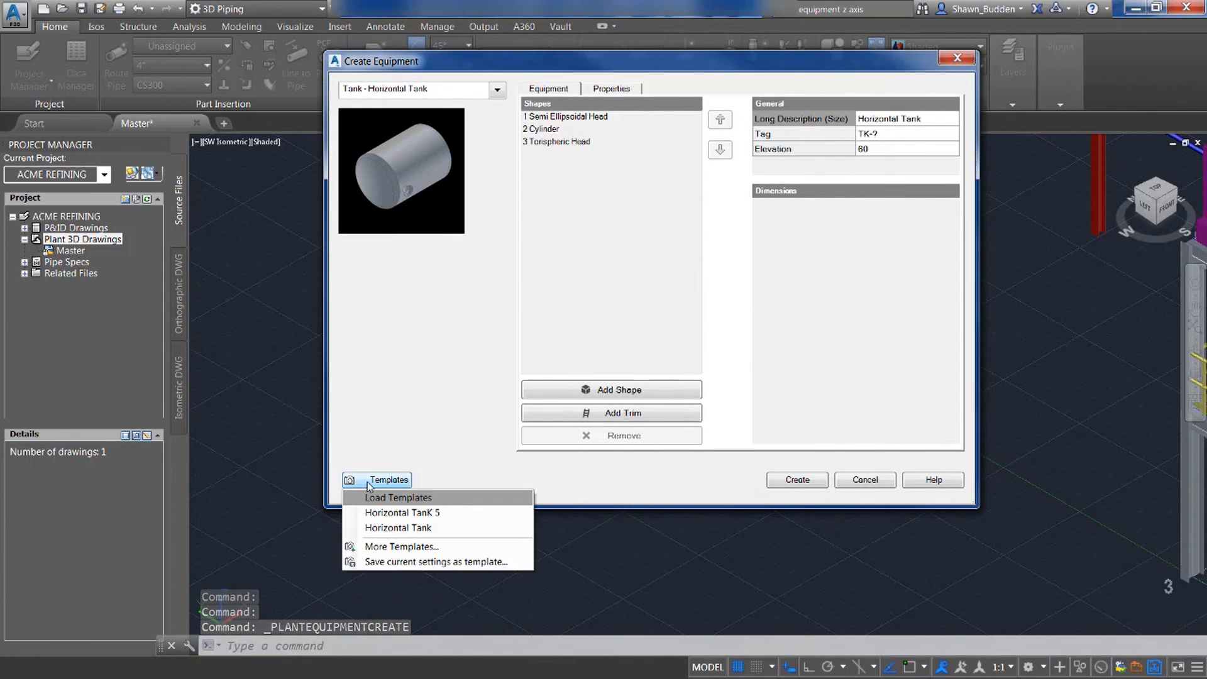
pyautogui.click(376, 515)
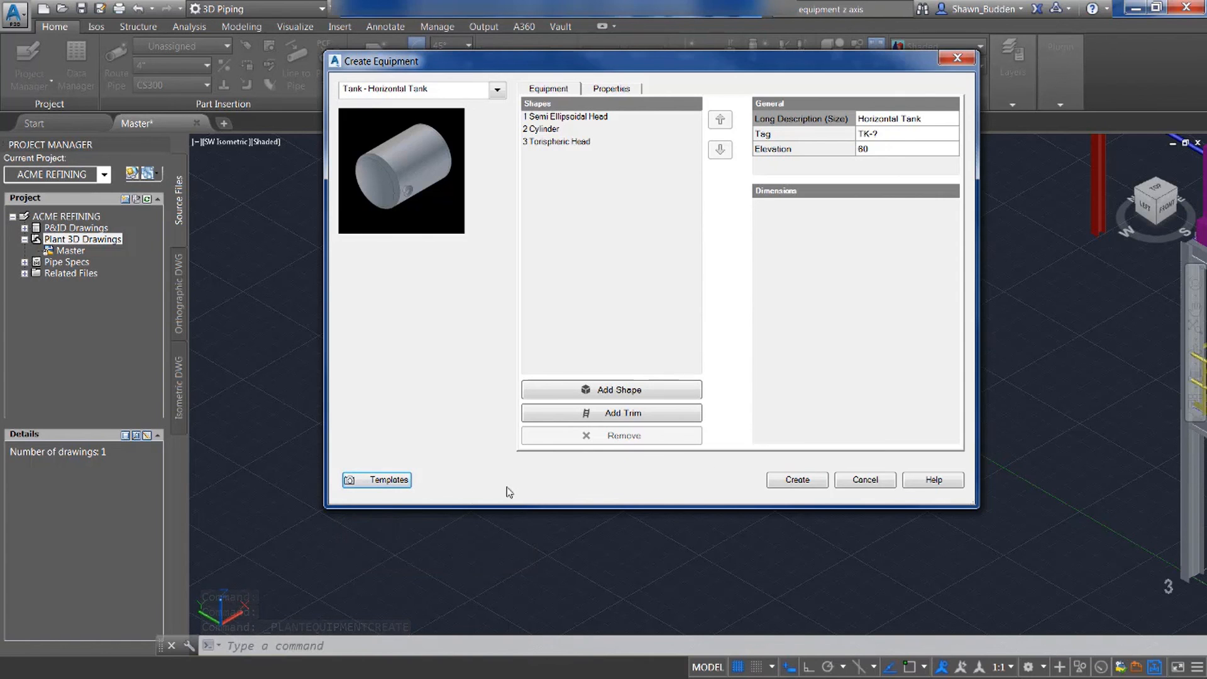
pyautogui.click(798, 480)
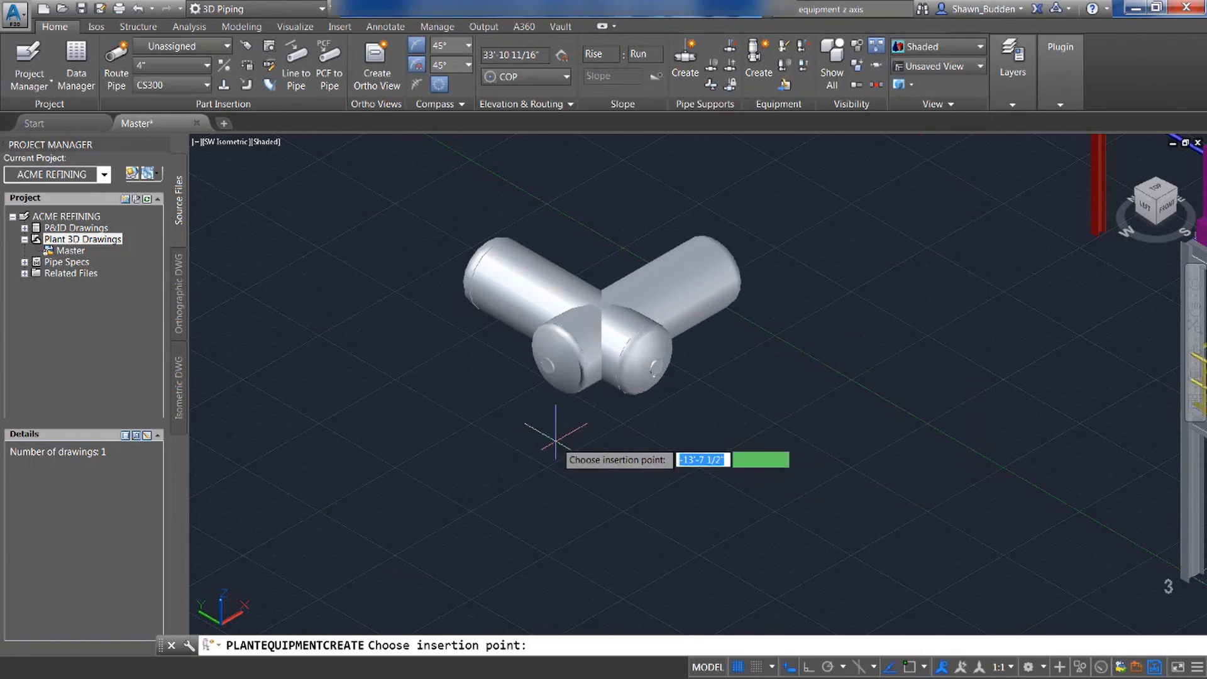
pyautogui.click(406, 573)
pyautogui.press('Return')
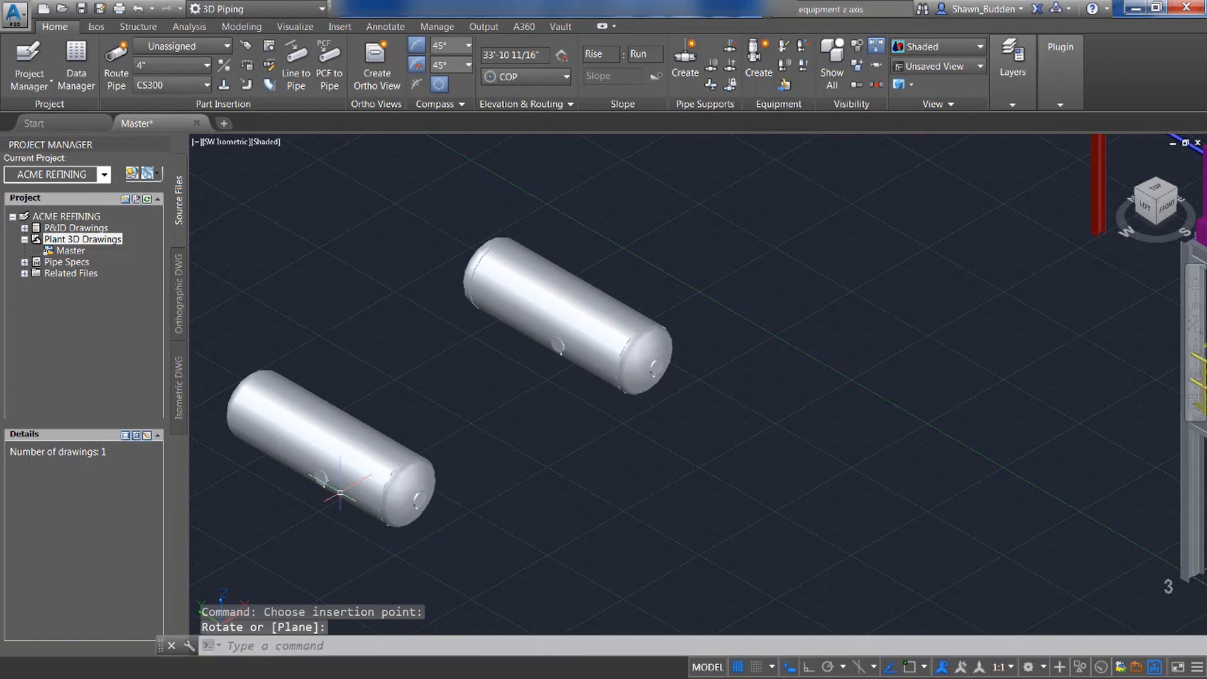